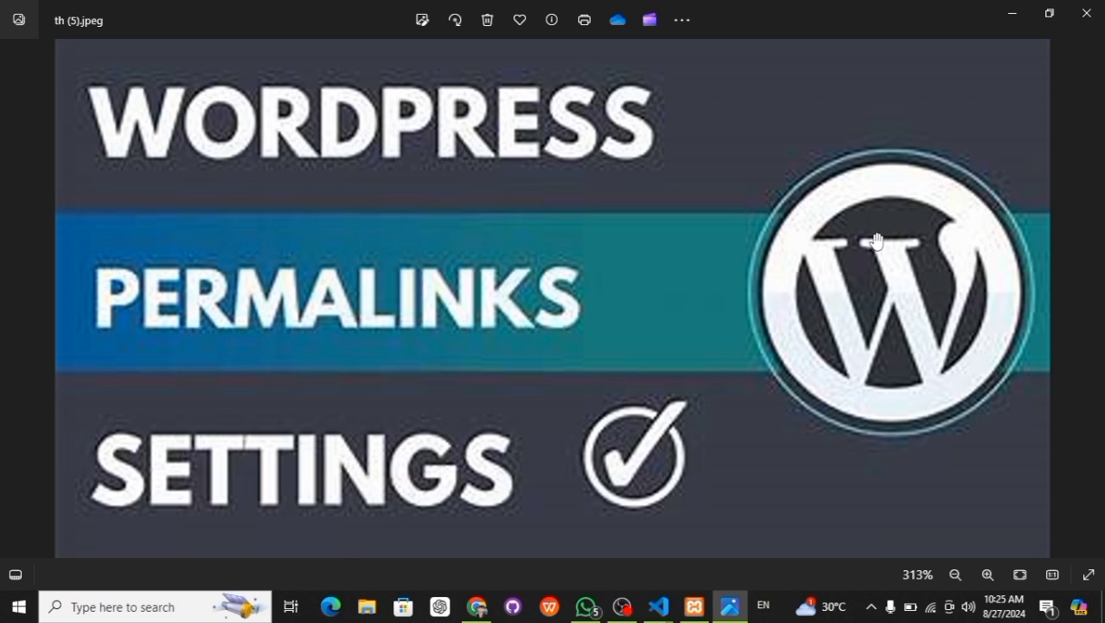
Step: Switch to Chrome, open Sample Page on the rentalweb site and examine the parts of its URL
click(467, 616)
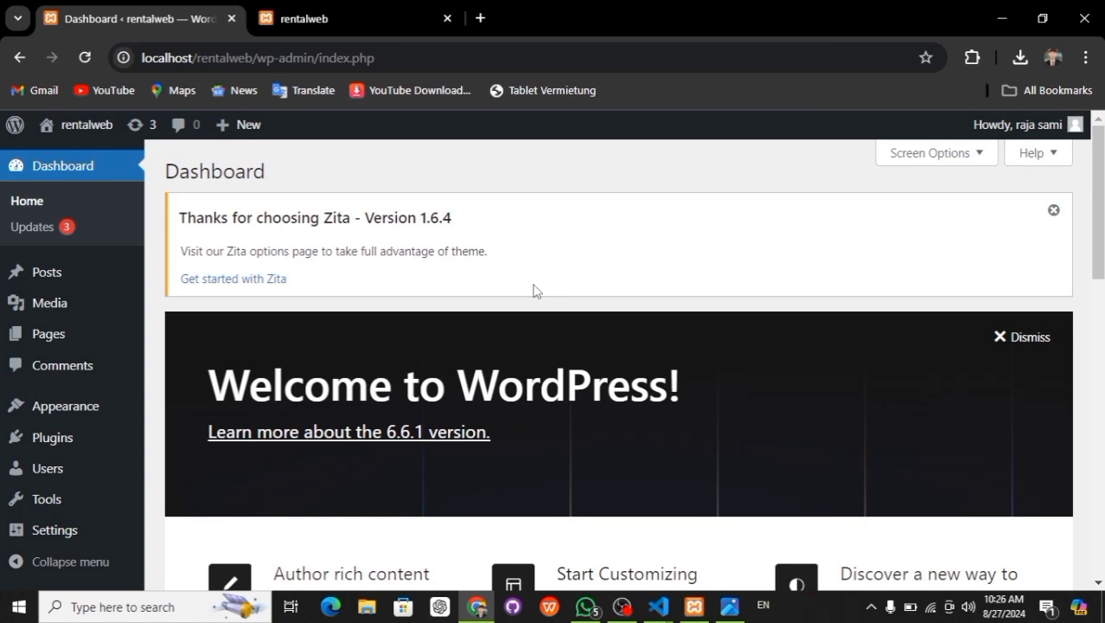
click(356, 8)
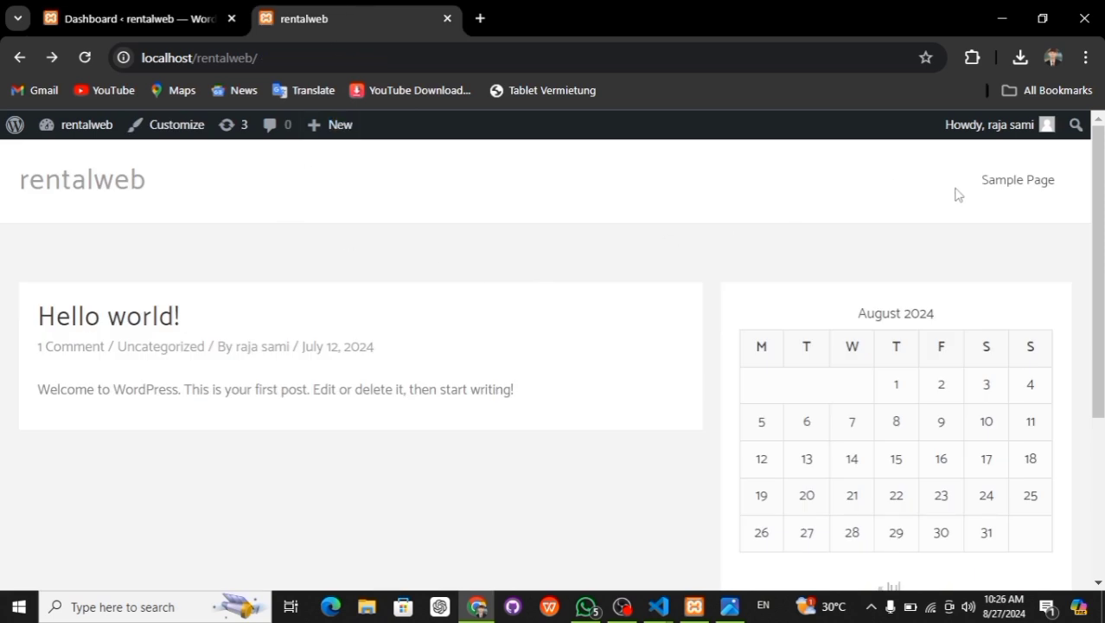
click(994, 194)
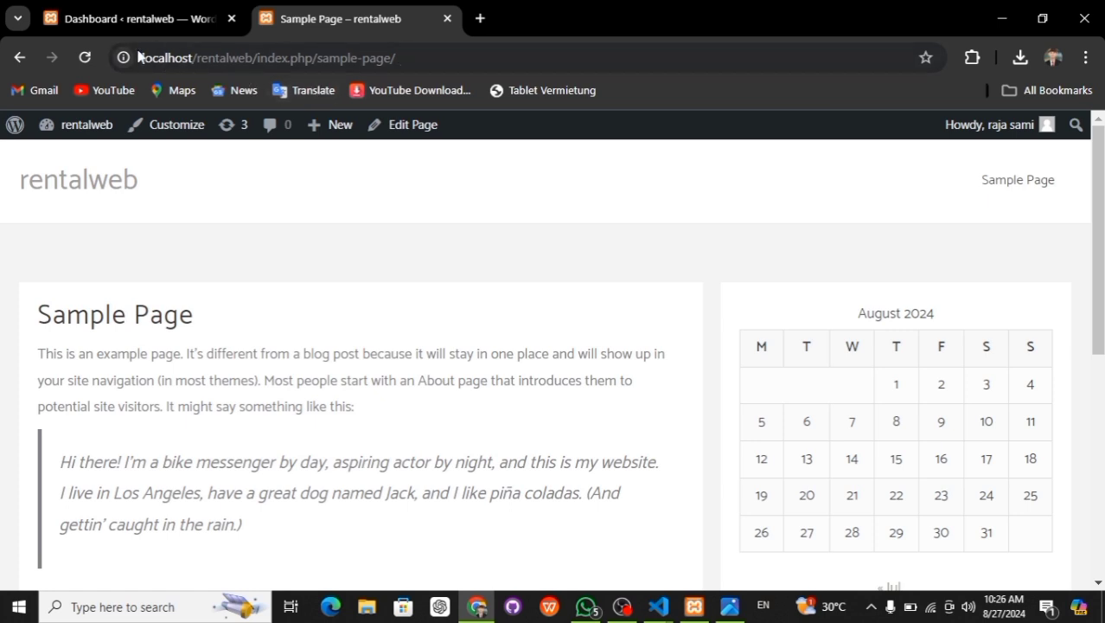
drag(143, 58, 290, 57)
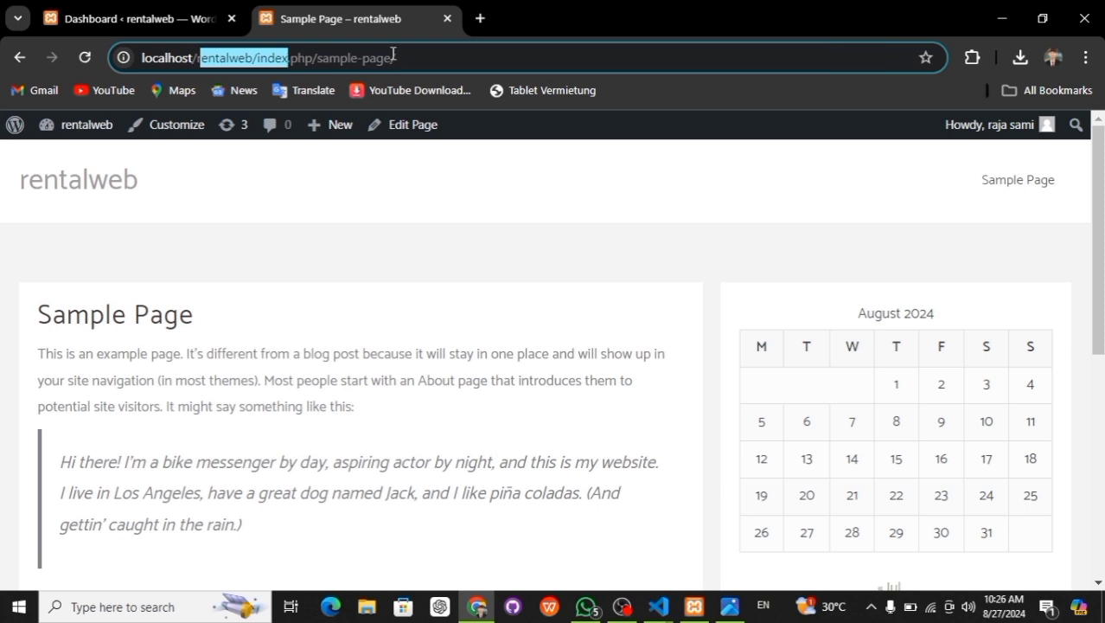
drag(402, 57, 321, 57)
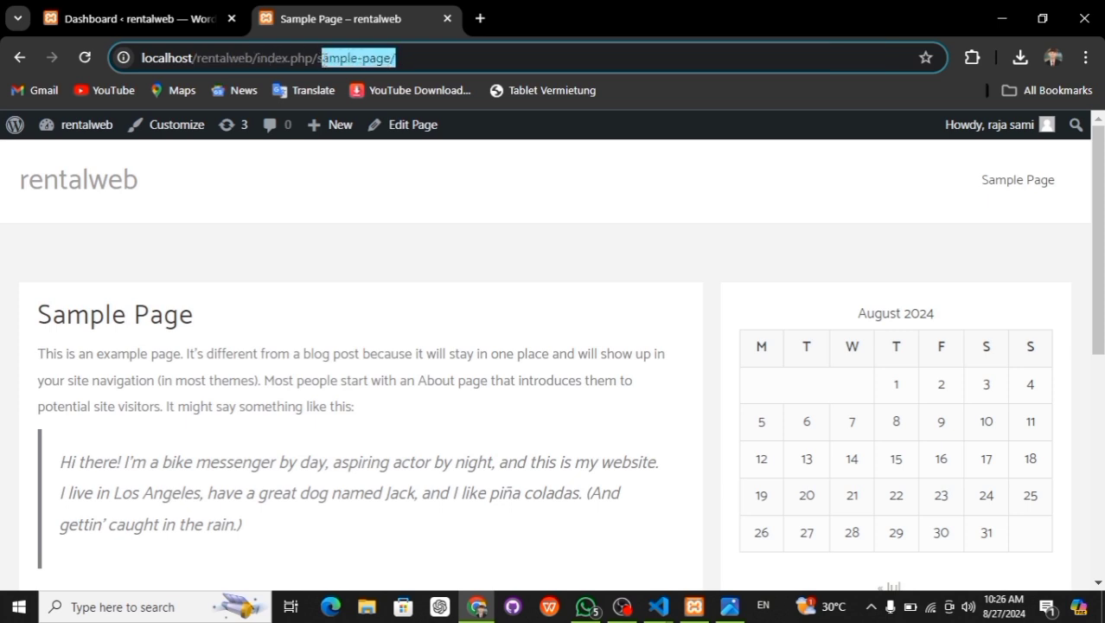
click(558, 208)
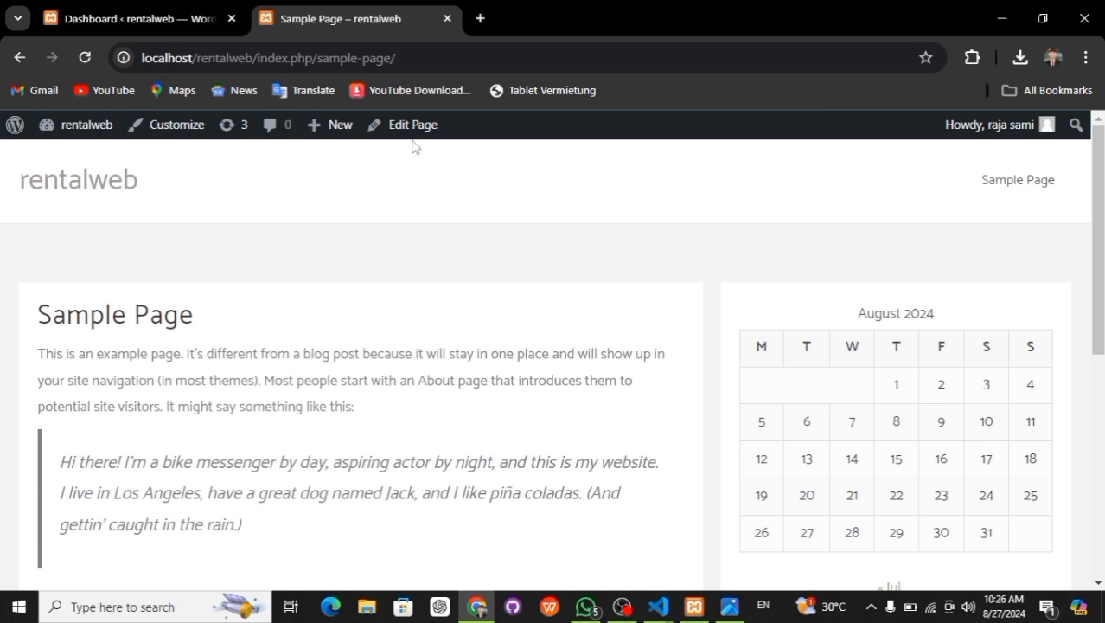
Step: Create a new page from the site's Pages list in the WordPress admin and title it "Home"
click(166, 27)
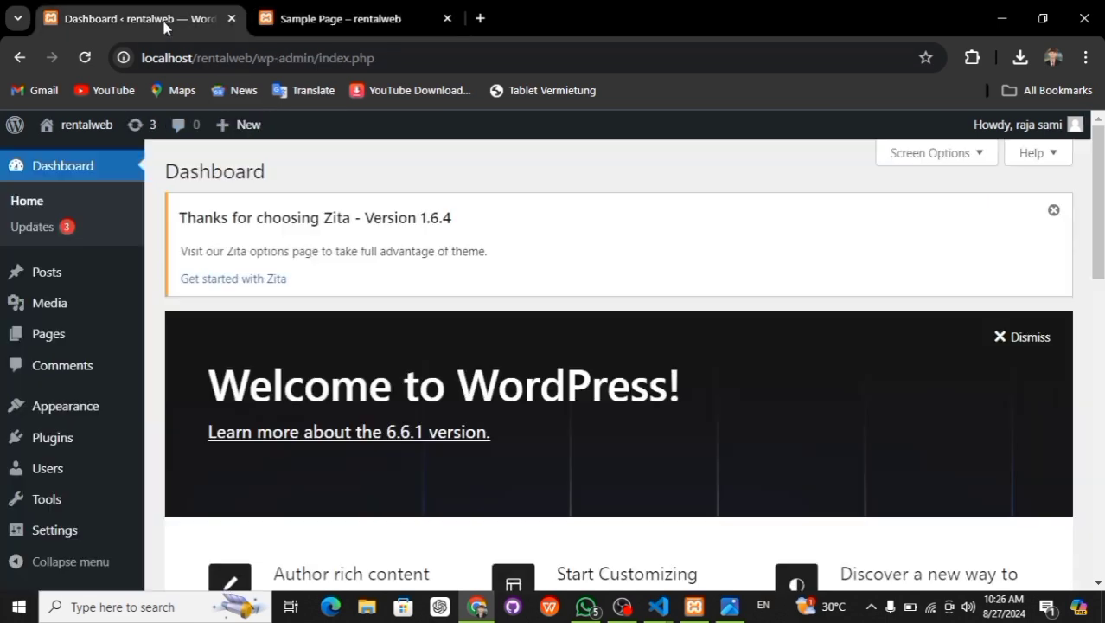
mouse_move(79, 318)
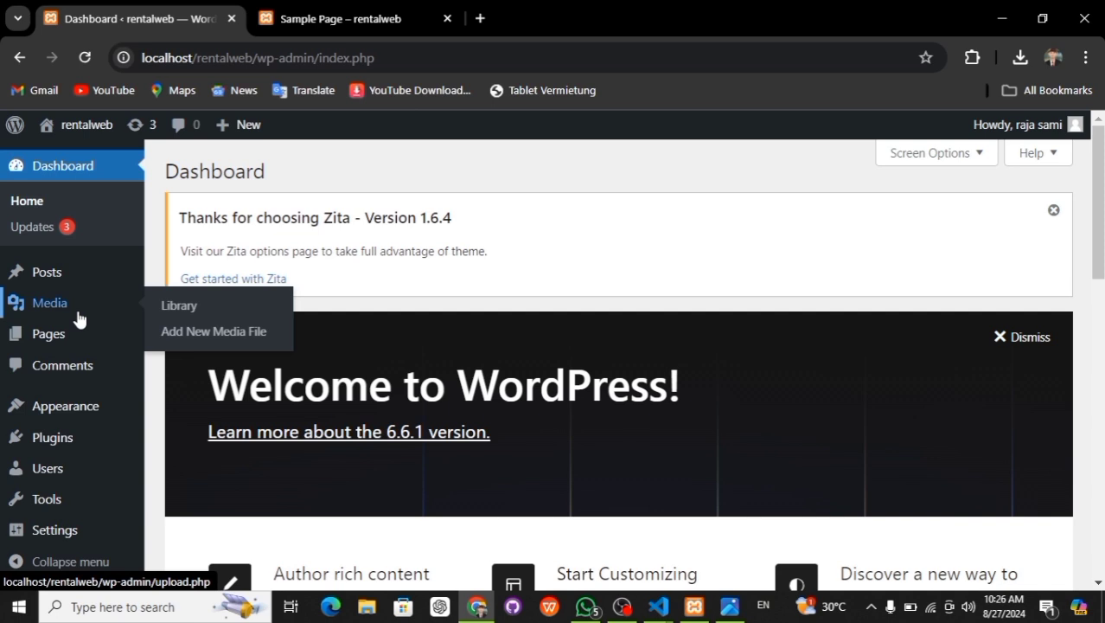
click(78, 334)
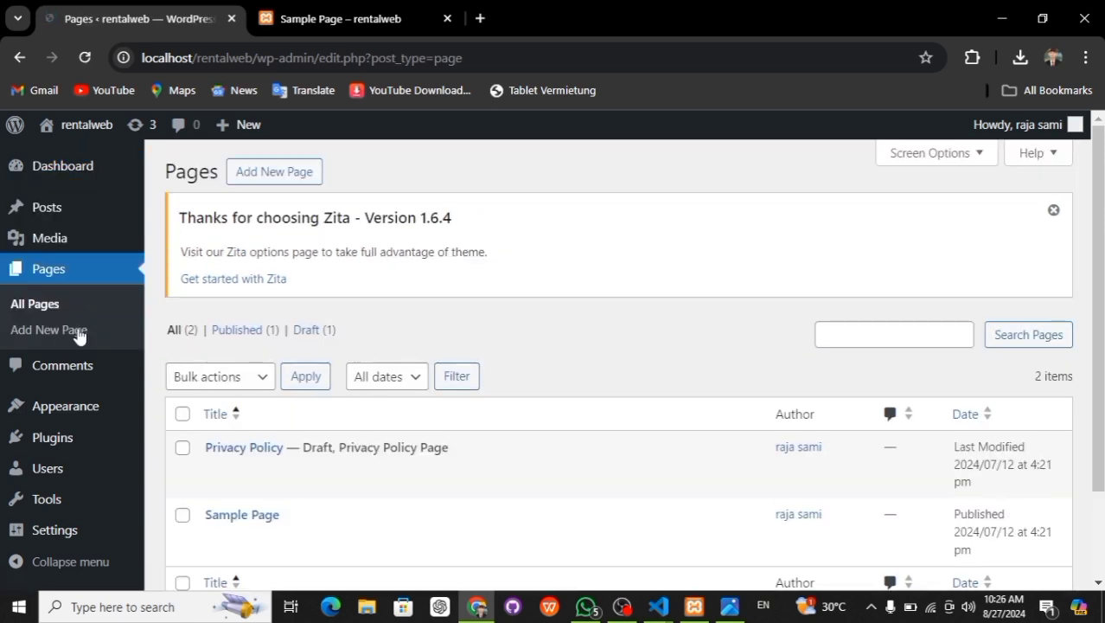
click(274, 173)
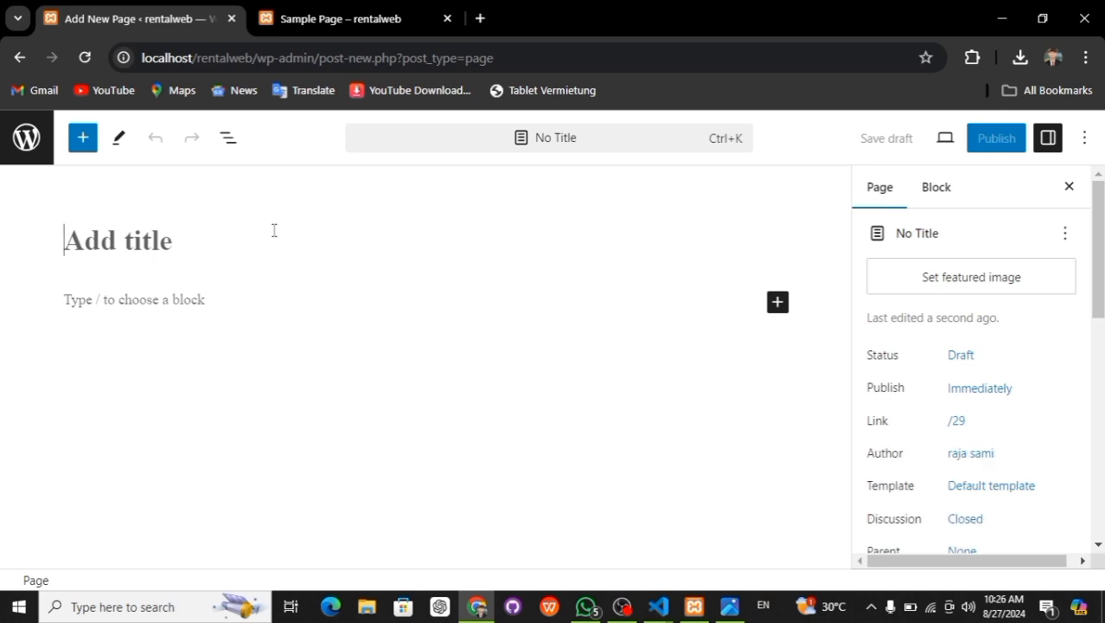
text(Home)
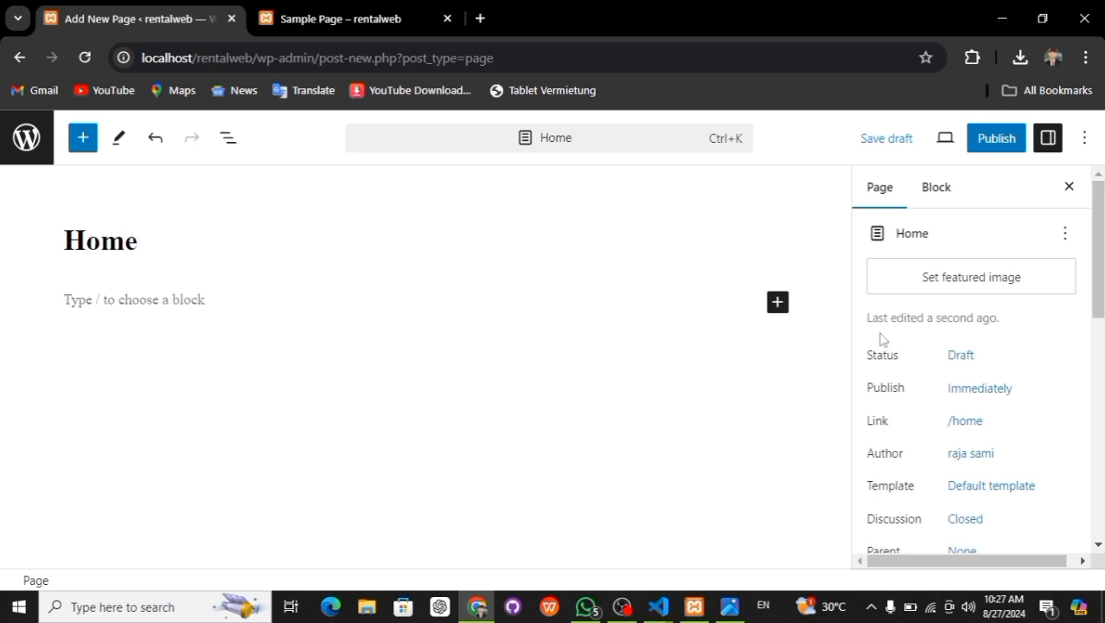
Step: Review the new page's publish date, status and visibility options, and link in the page settings
scroll(880, 338, down, 1)
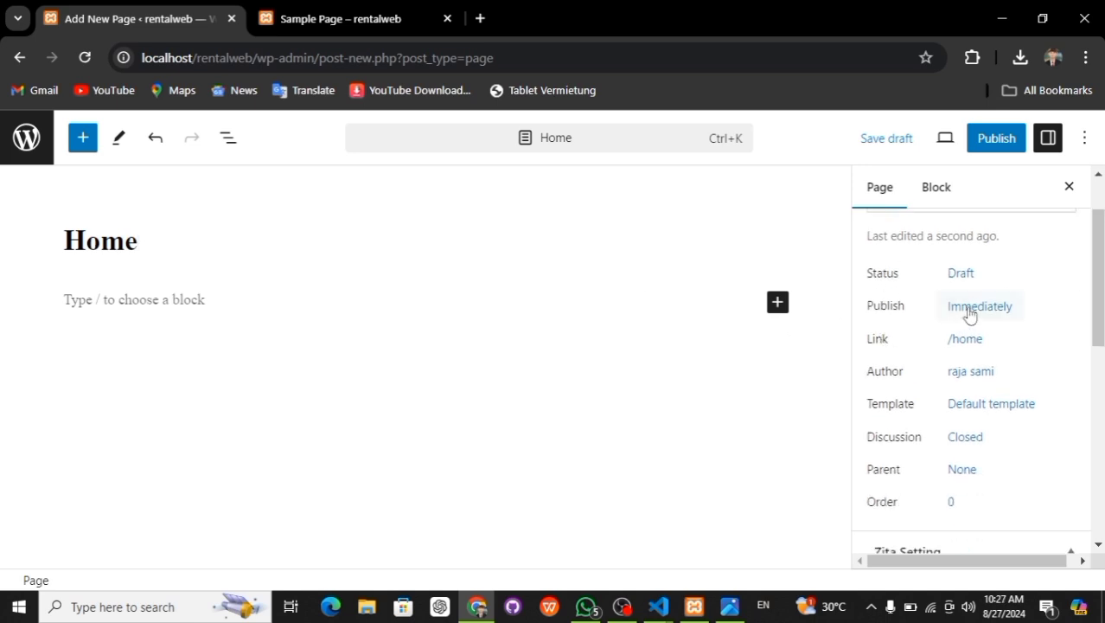
click(969, 311)
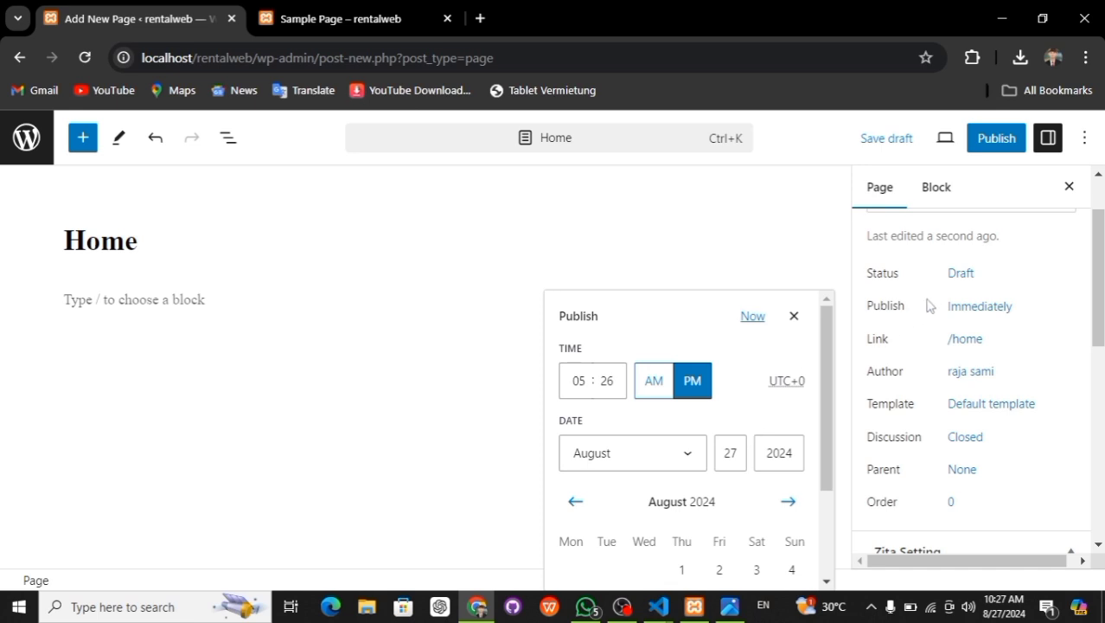
click(965, 307)
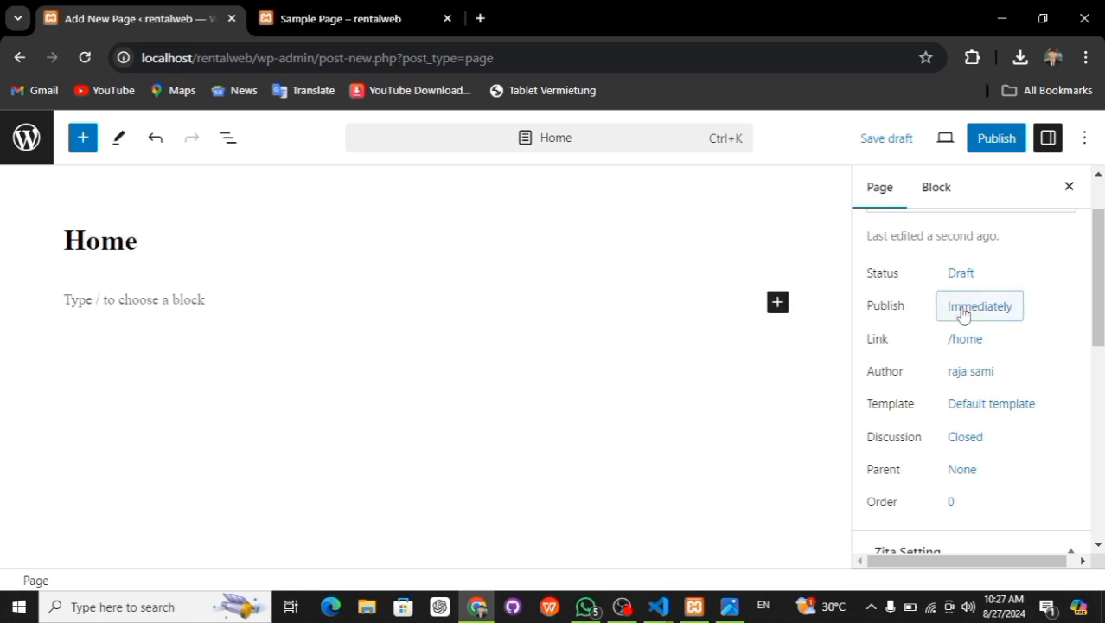
click(963, 273)
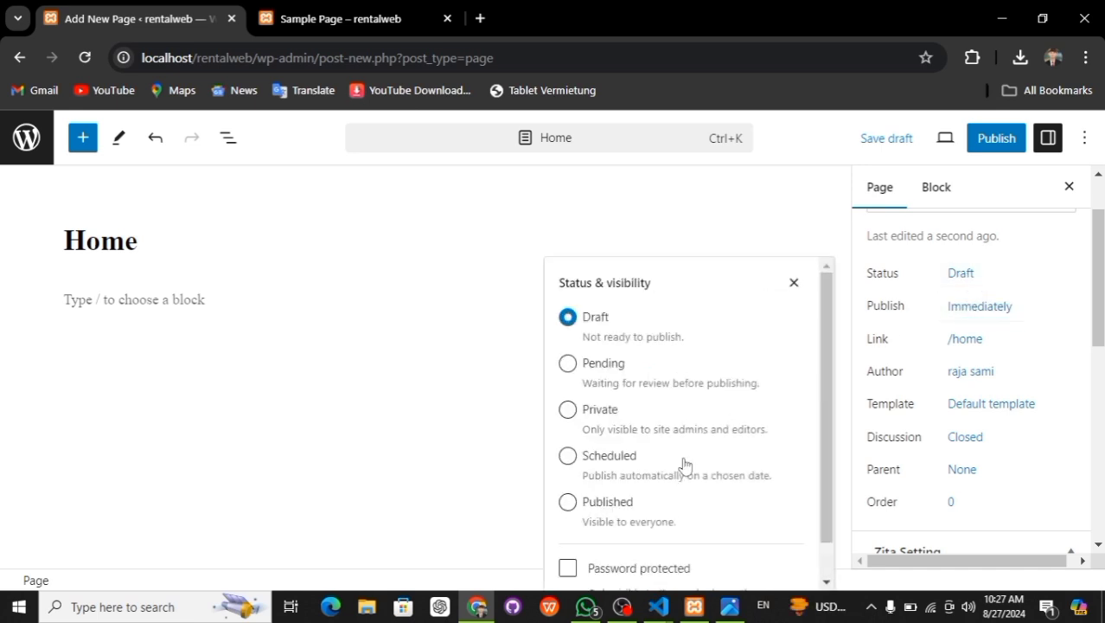
click(794, 284)
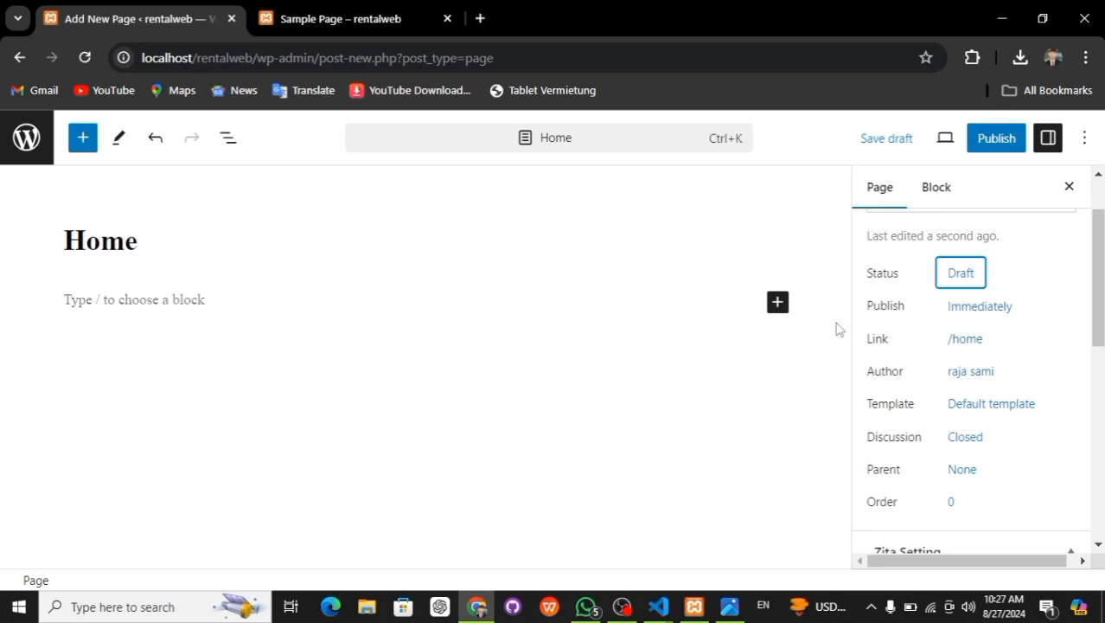
drag(995, 351, 937, 353)
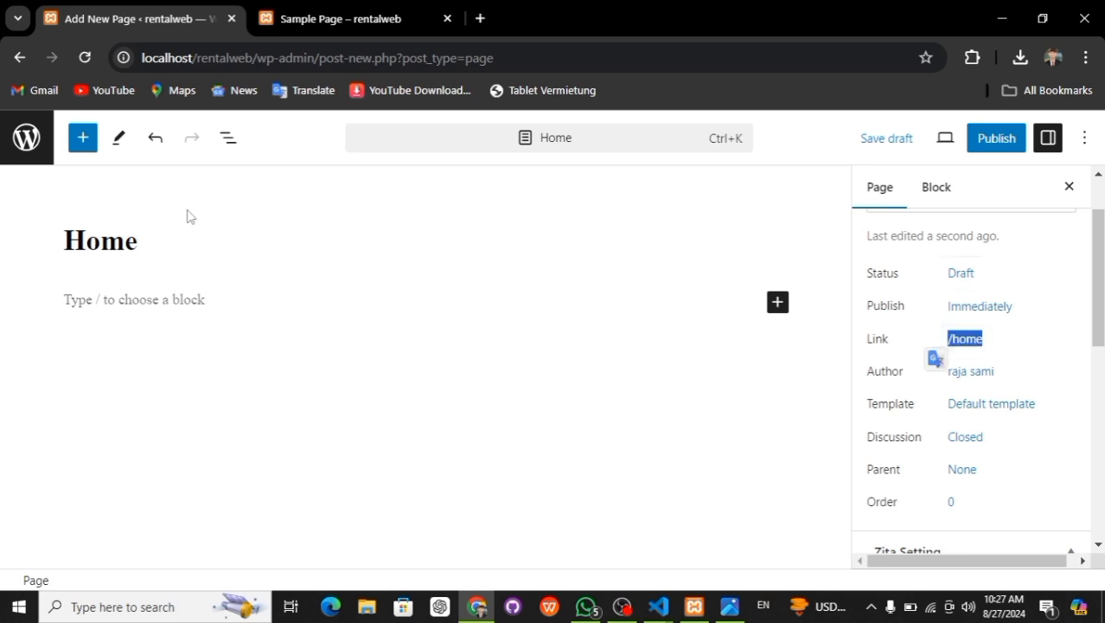
Step: Publish the Home page immediately with public visibility
click(316, 241)
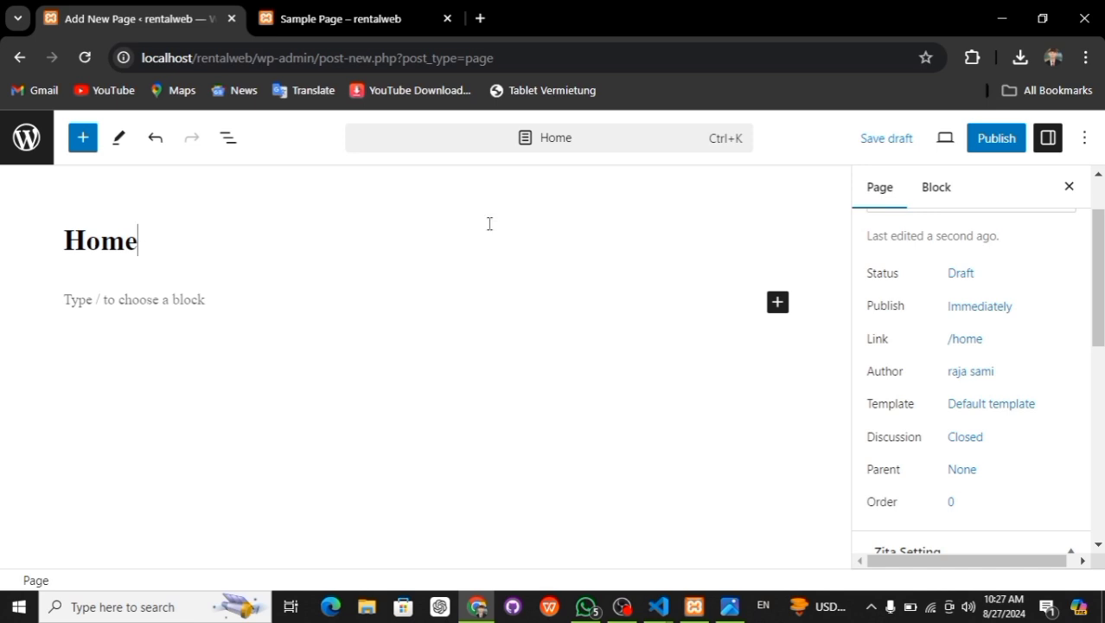
click(996, 138)
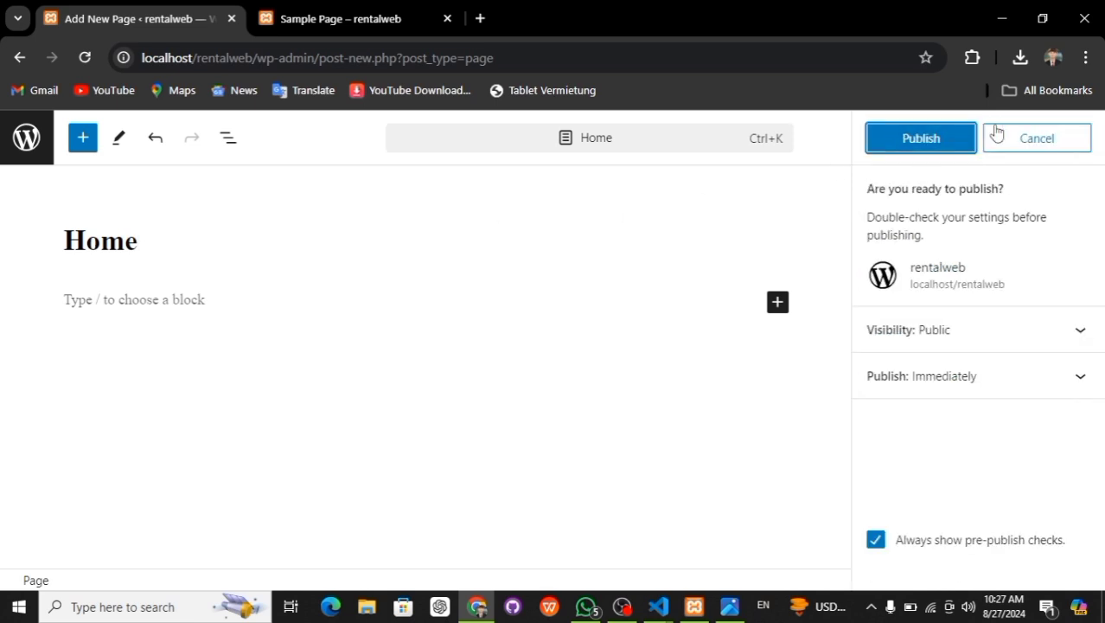
click(921, 138)
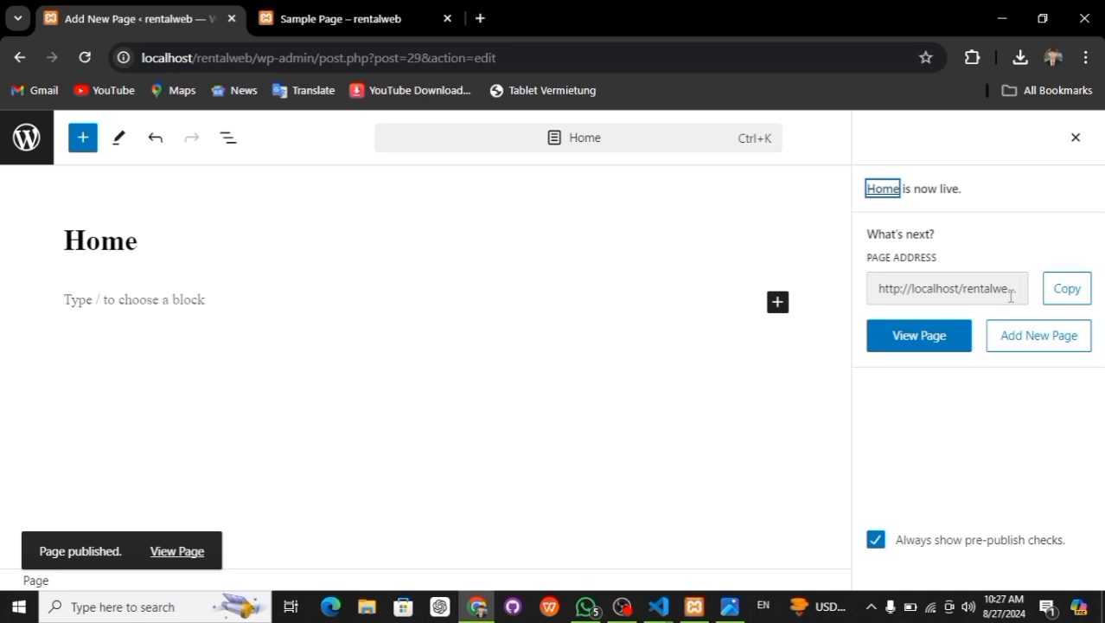
Step: Open the published Home page from its page address and examine the slug at the end of its URL
click(962, 294)
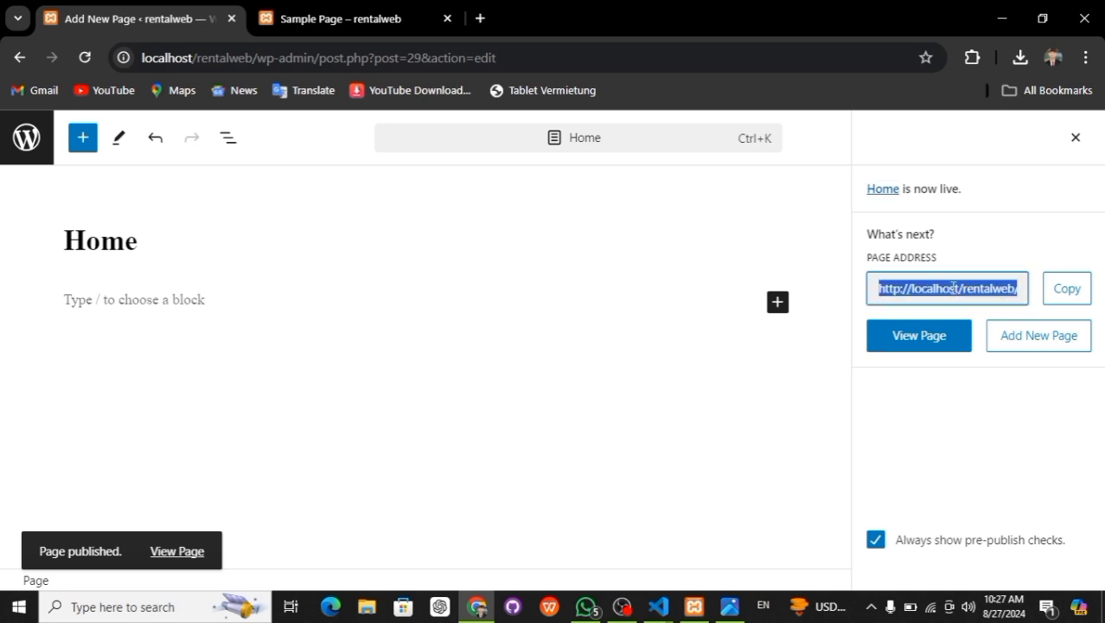
right_click(955, 289)
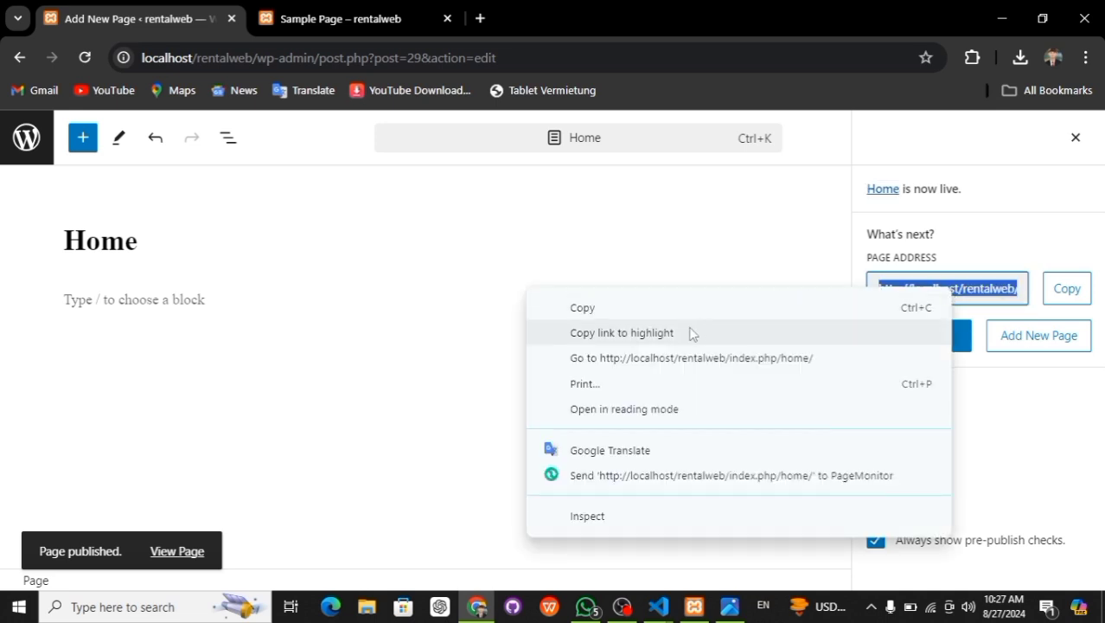
click(677, 357)
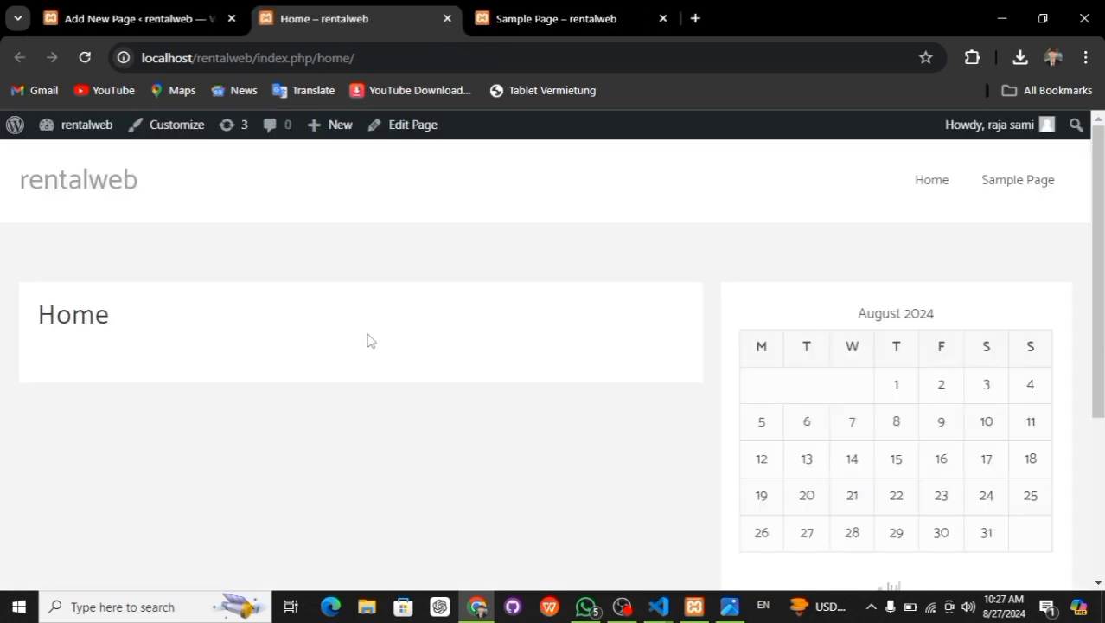
drag(358, 57, 316, 58)
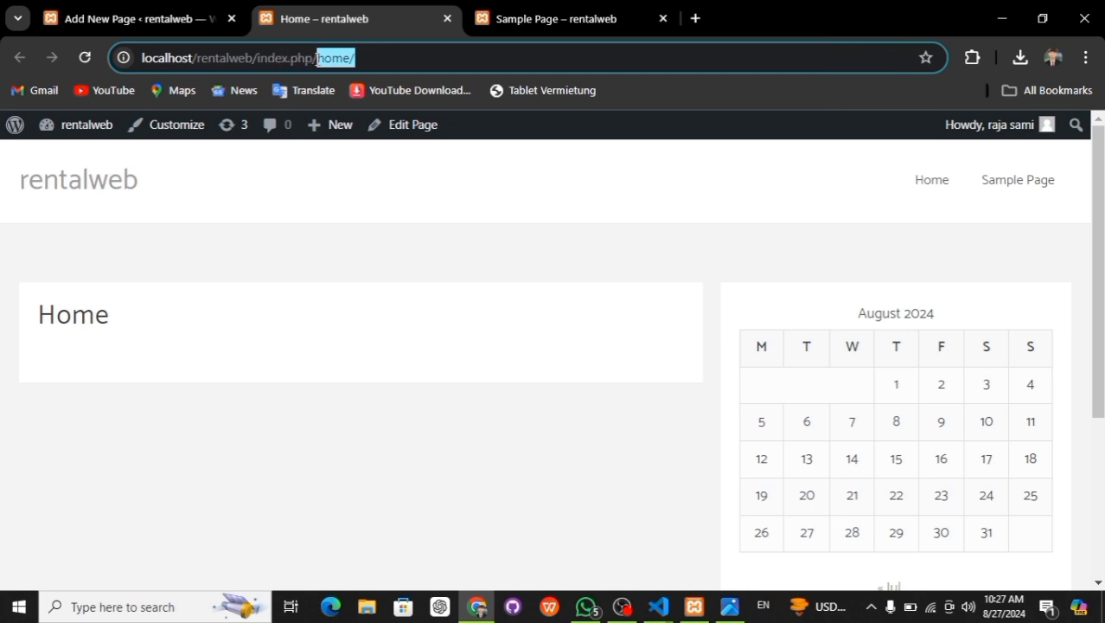
click(365, 175)
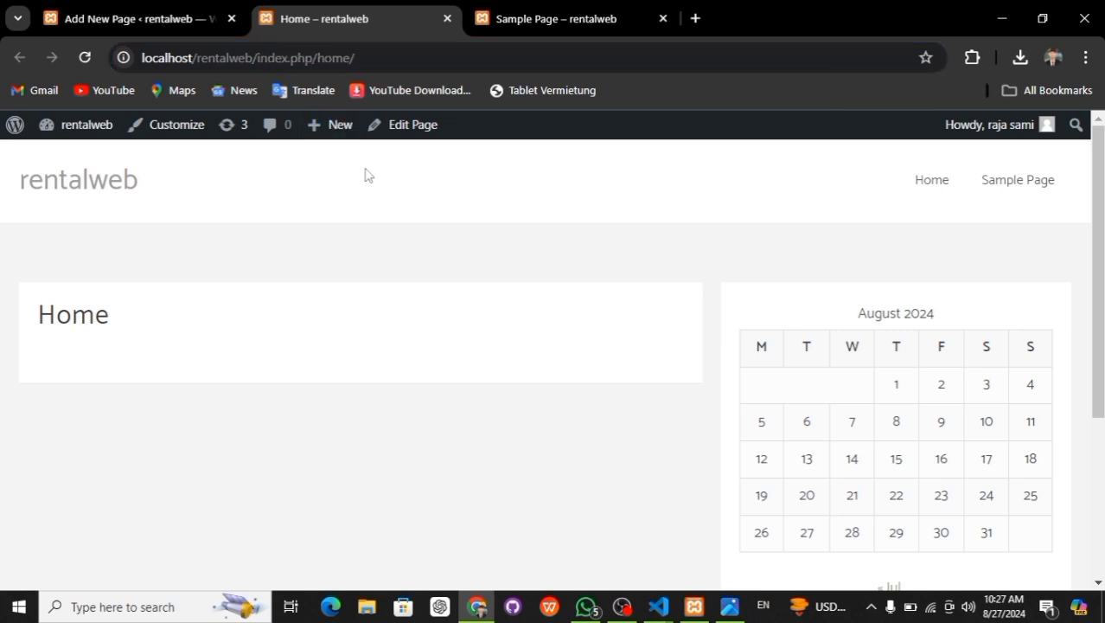
Step: Go back from the page editor to the Pages list and reopen the Home page for editing
click(182, 19)
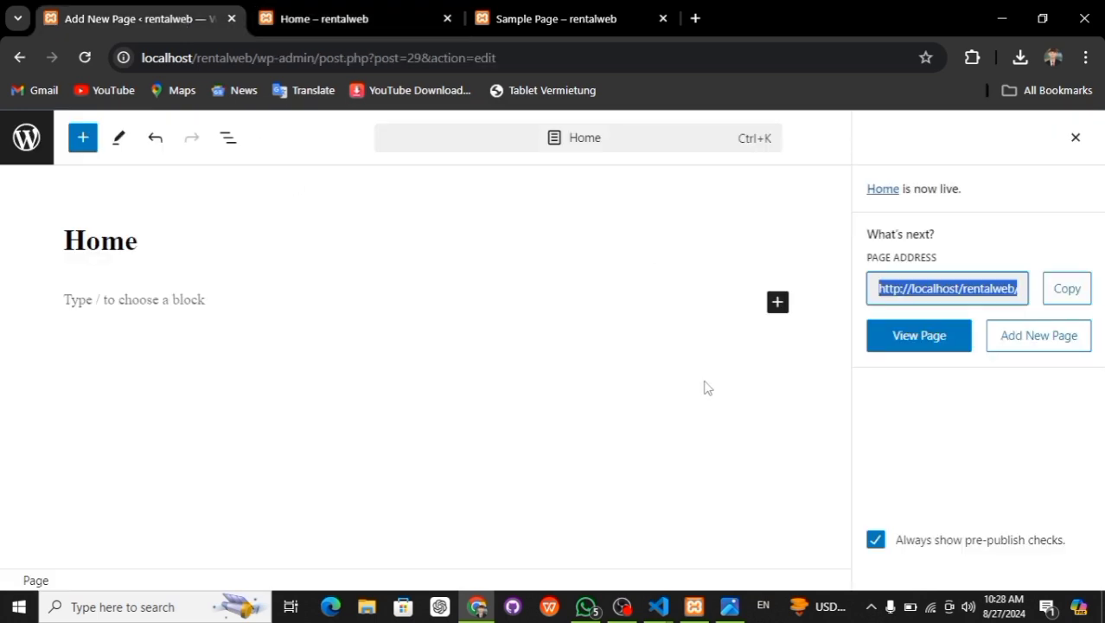
click(708, 387)
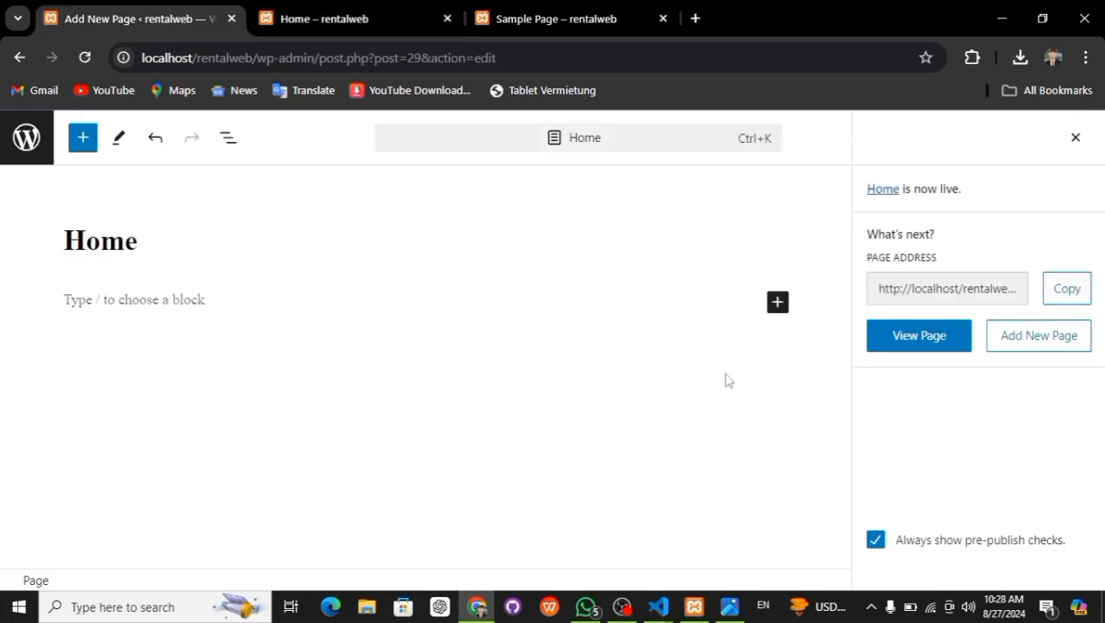
click(117, 145)
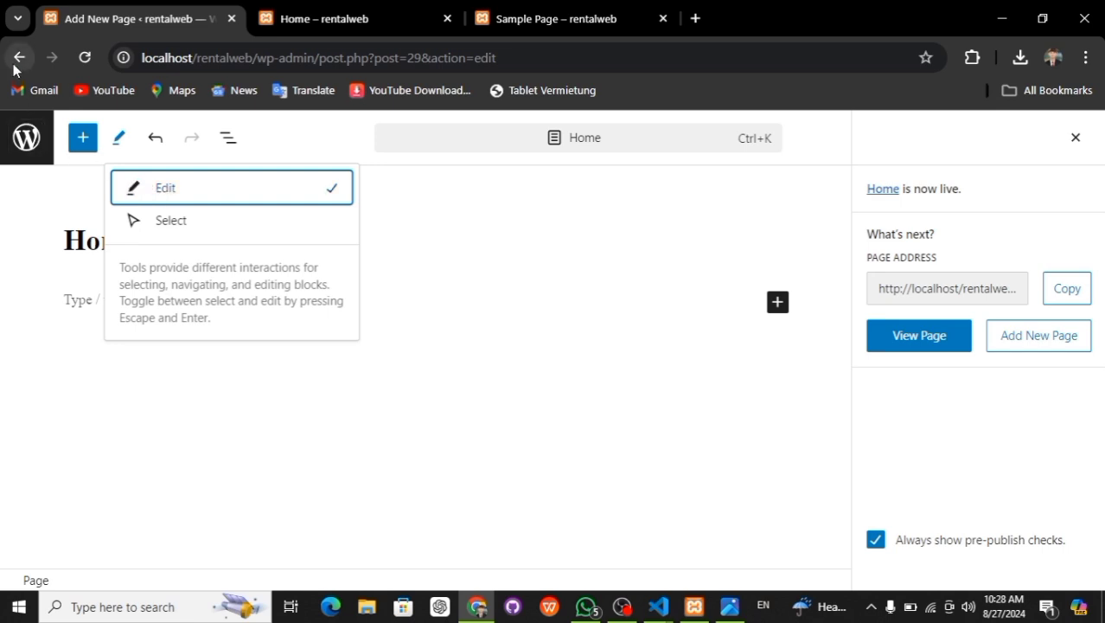
click(36, 139)
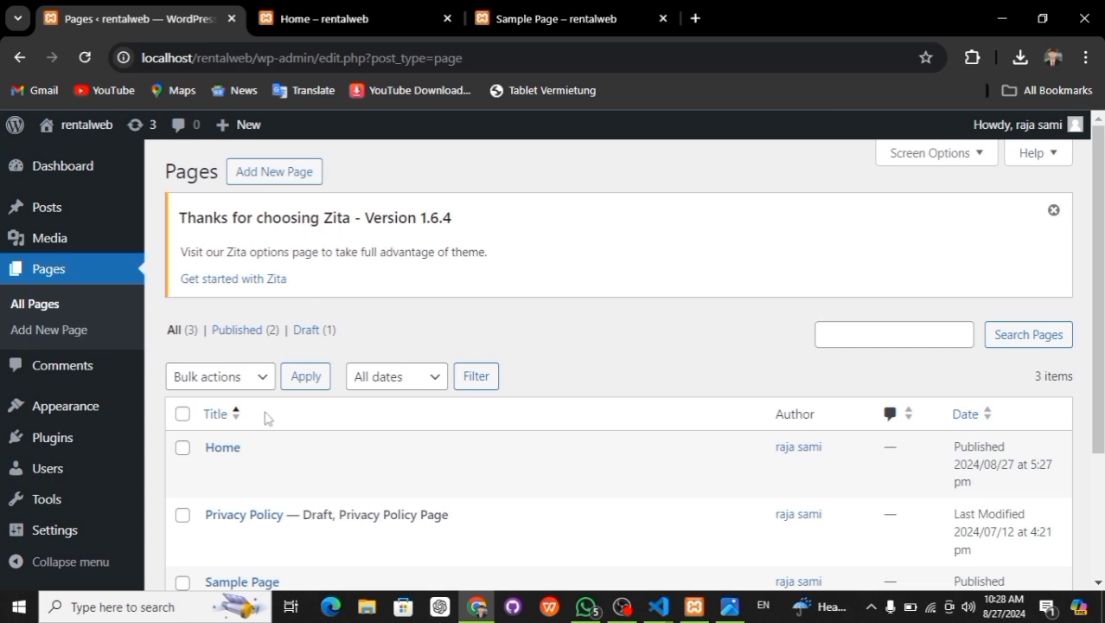
click(214, 470)
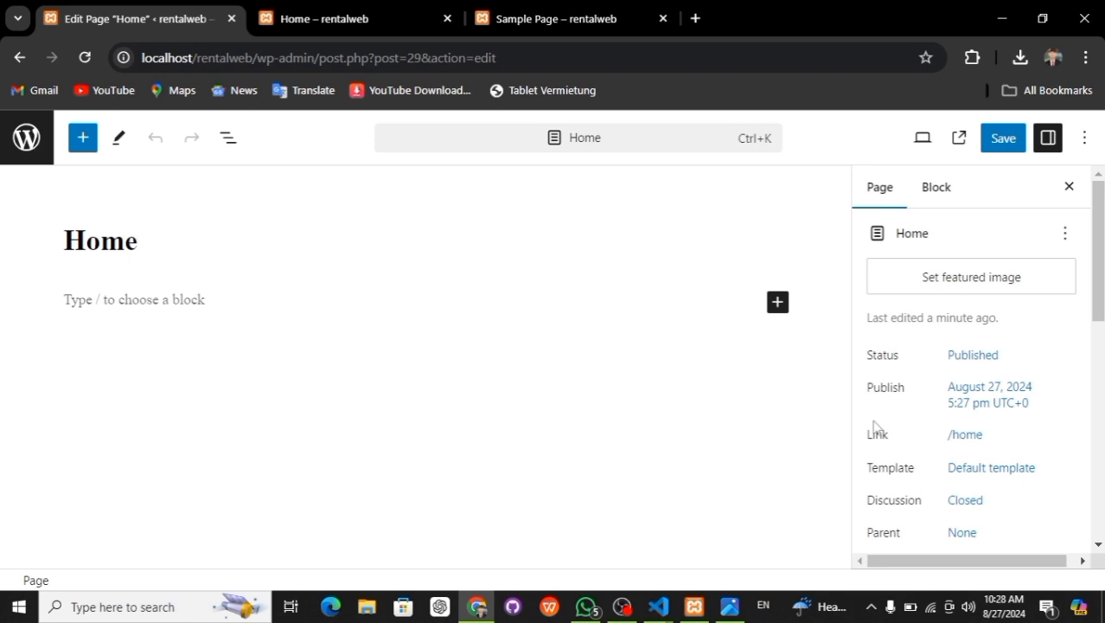
Step: Change the last part of the Home page's link to "my-home" and close the link settings
click(958, 435)
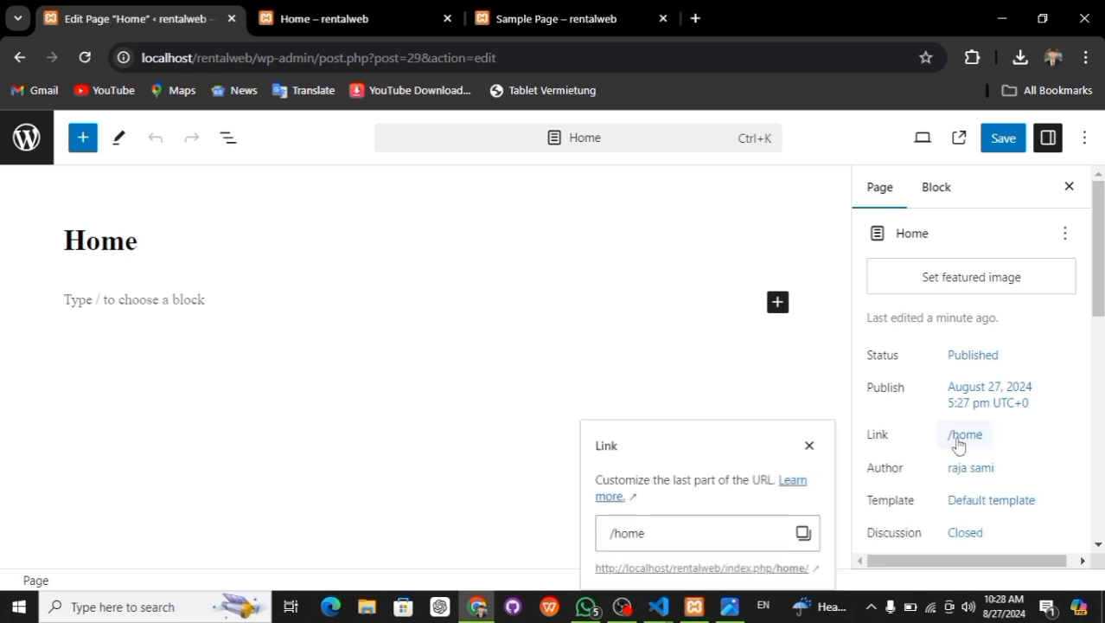
click(692, 529)
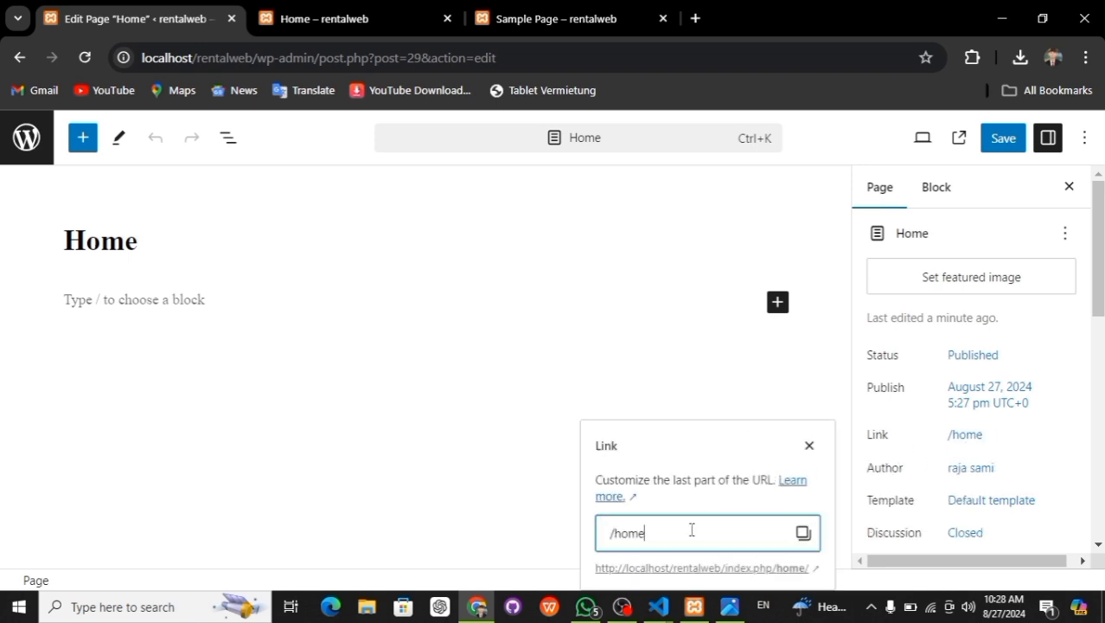
key(BackSpace)
key(BackSpace)
key(BackSpace)
key(BackSpace)
text(my-)
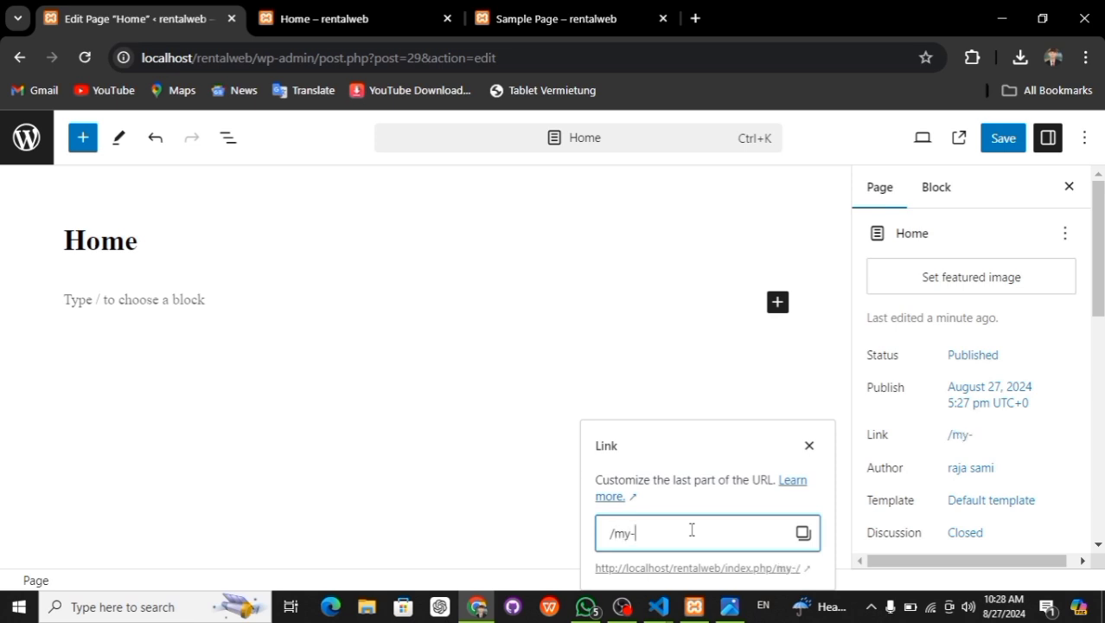
text(home)
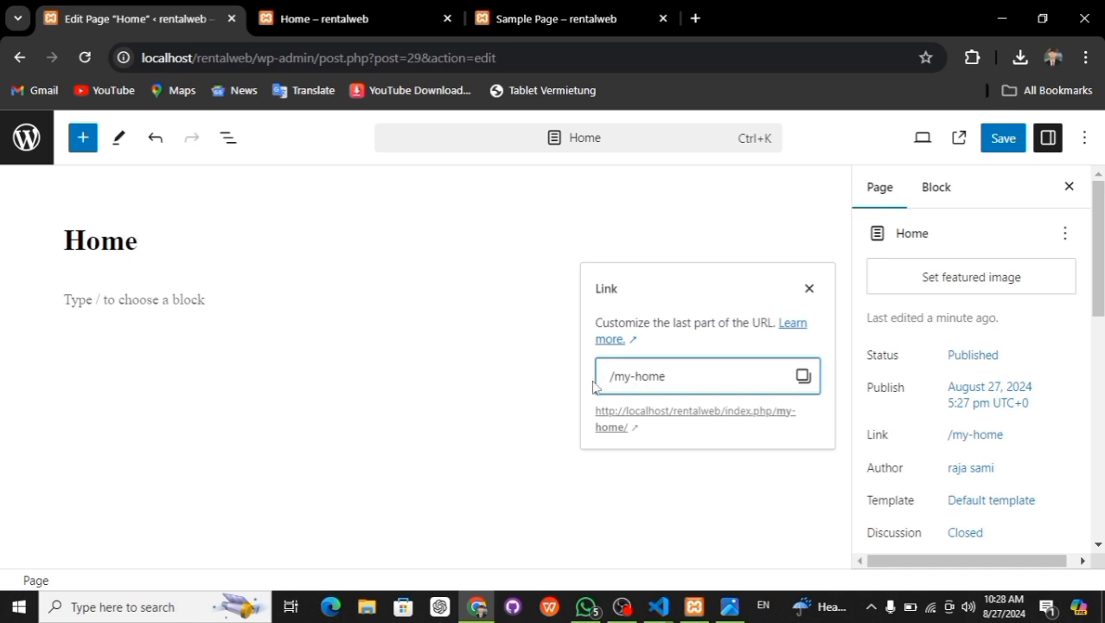
click(497, 363)
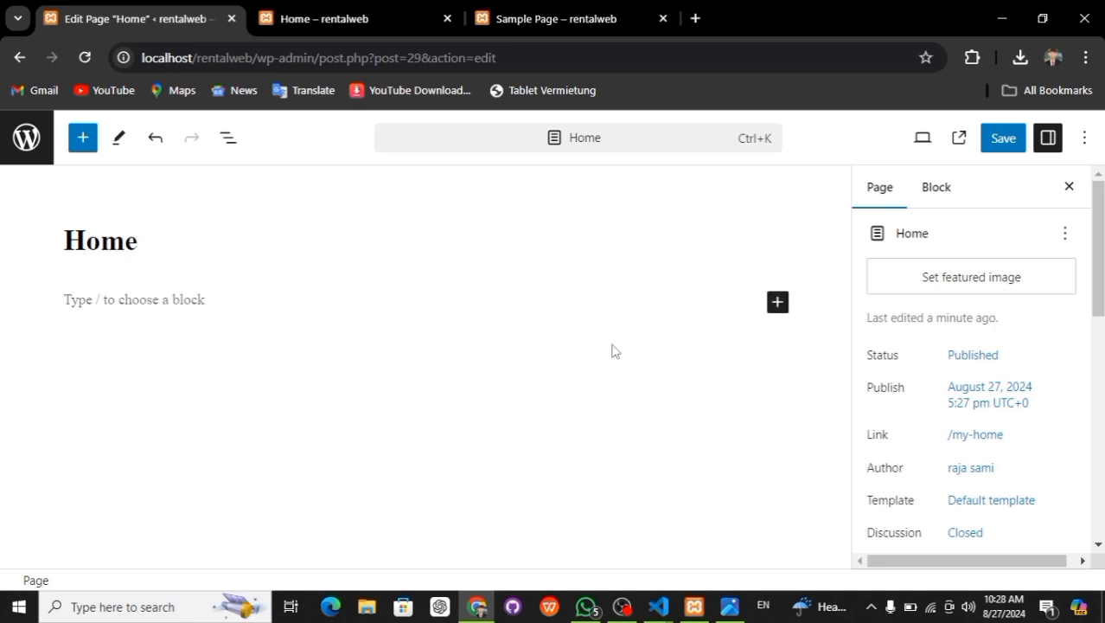
Step: Check the Home page's link, save the page, and reload the old Home address in its open tab
click(982, 449)
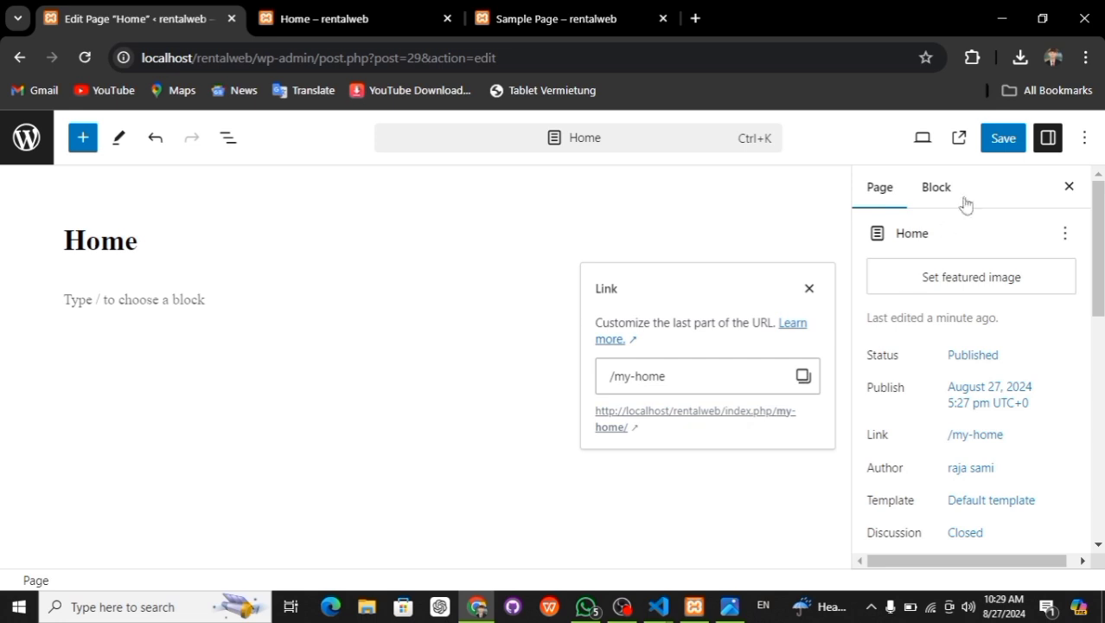
click(1004, 138)
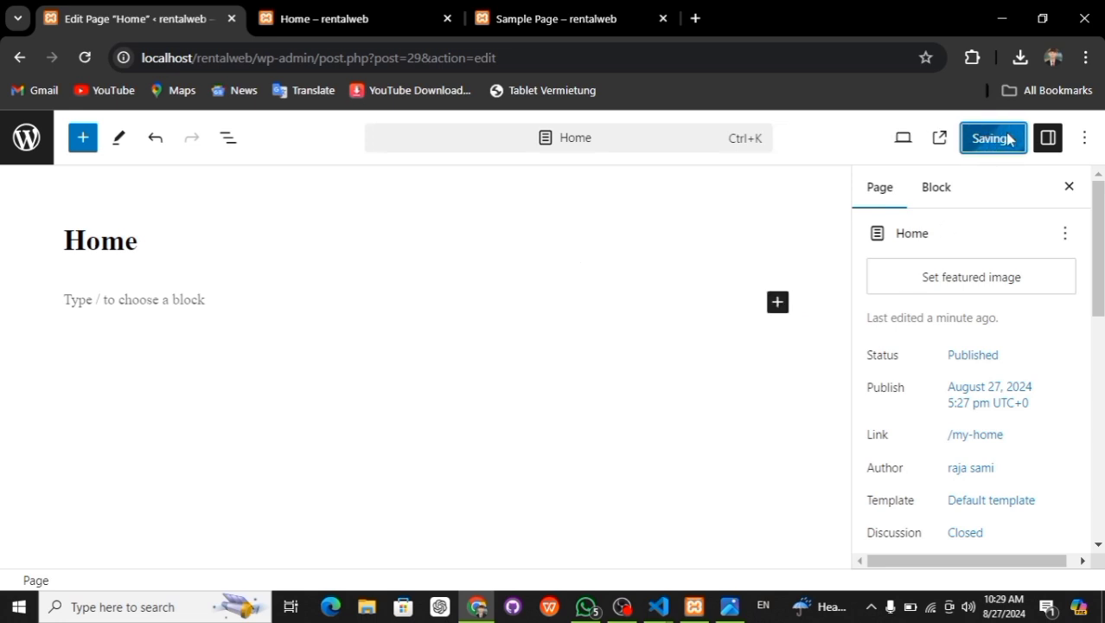
click(341, 19)
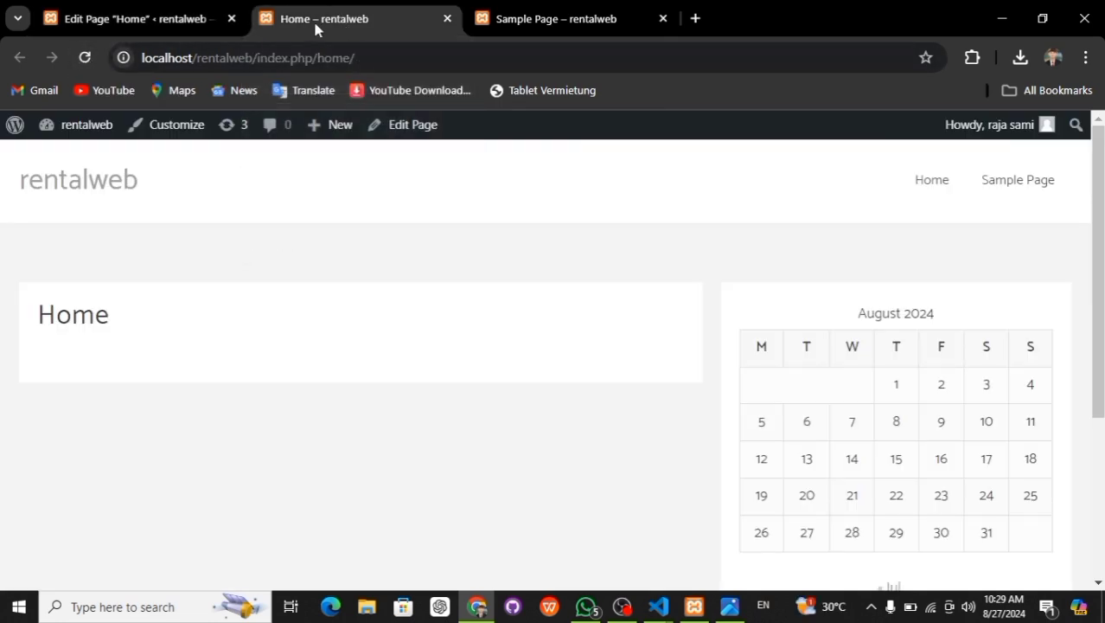
click(84, 59)
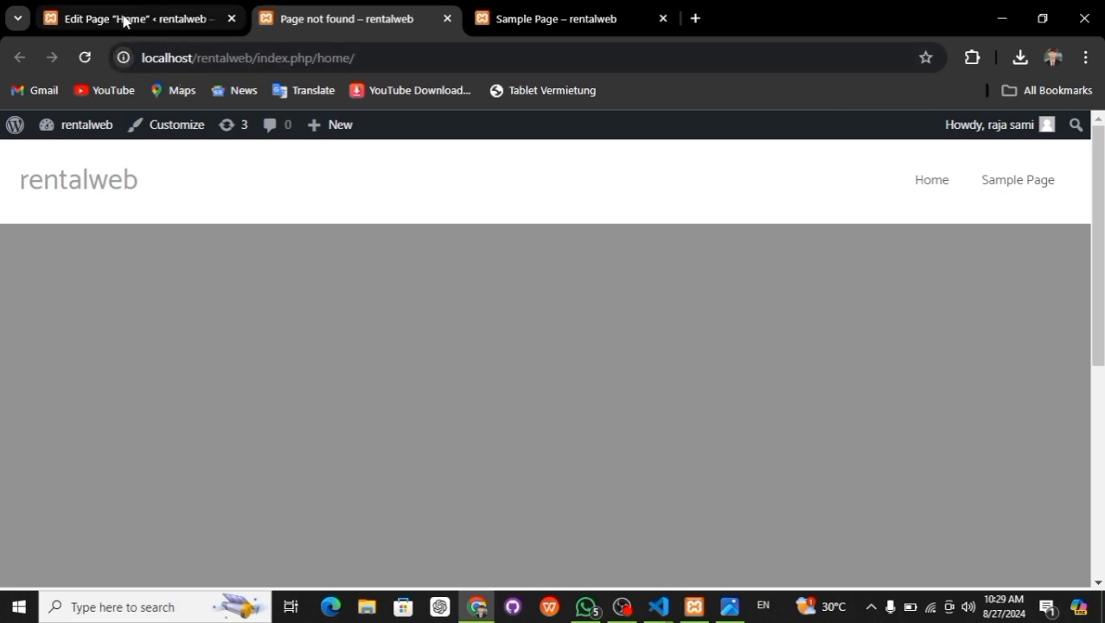
Step: View the Home page from the Pages list, examine the slug in its URL, and return to the list
click(123, 21)
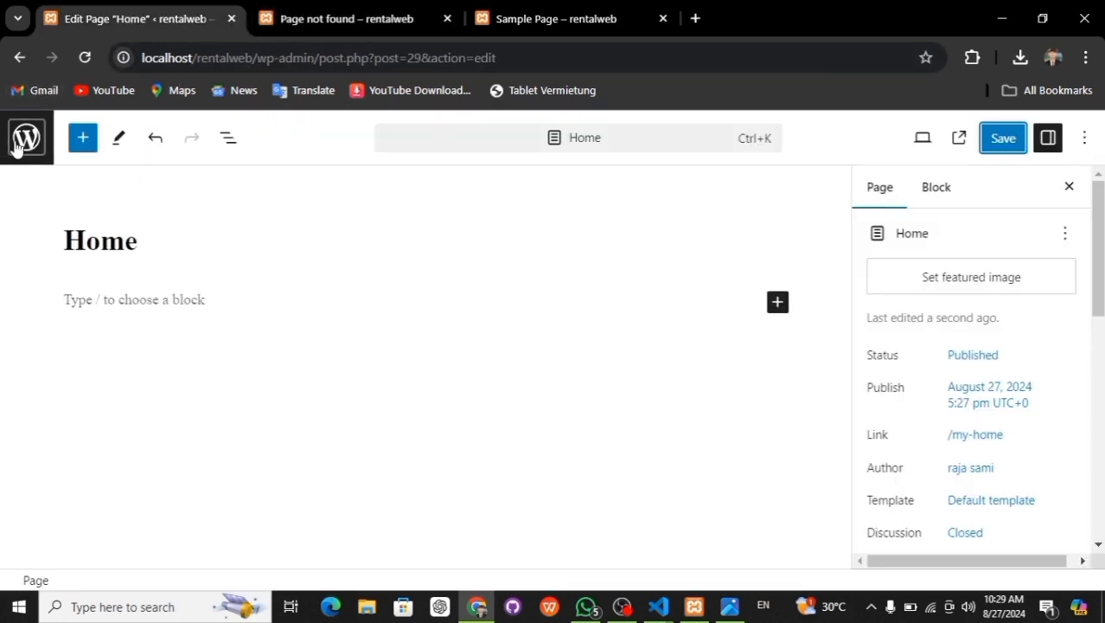
click(26, 137)
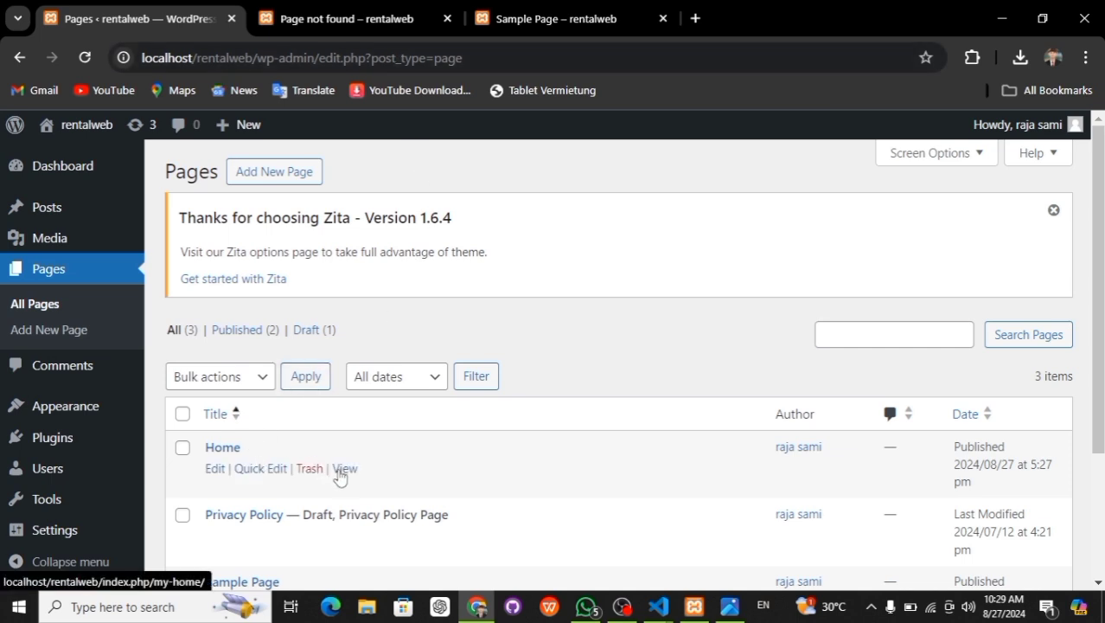
click(338, 470)
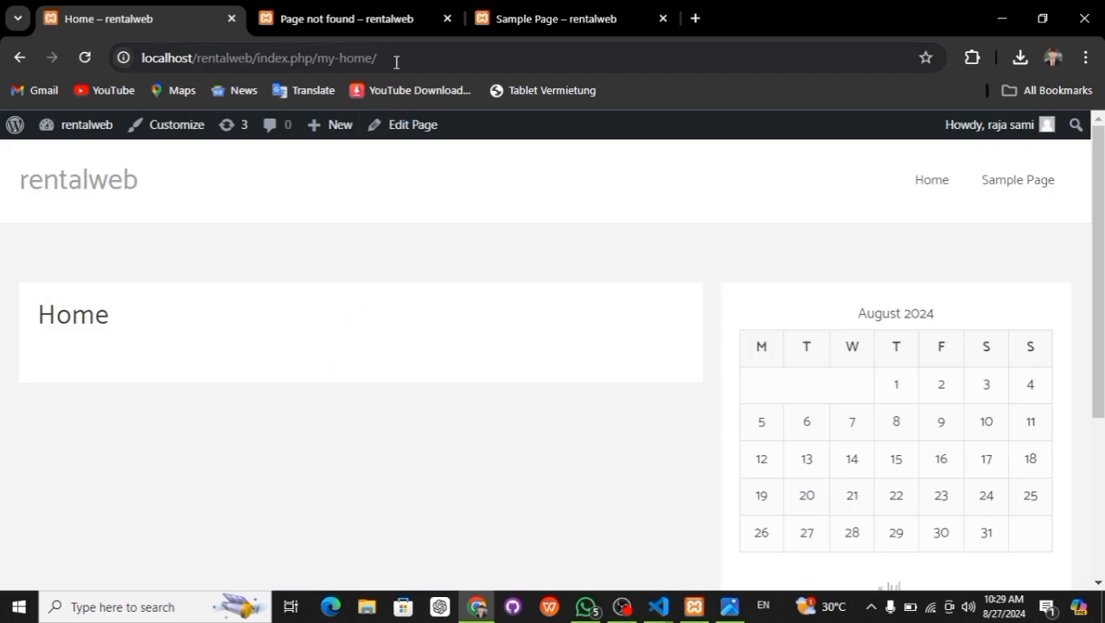
drag(391, 63, 318, 61)
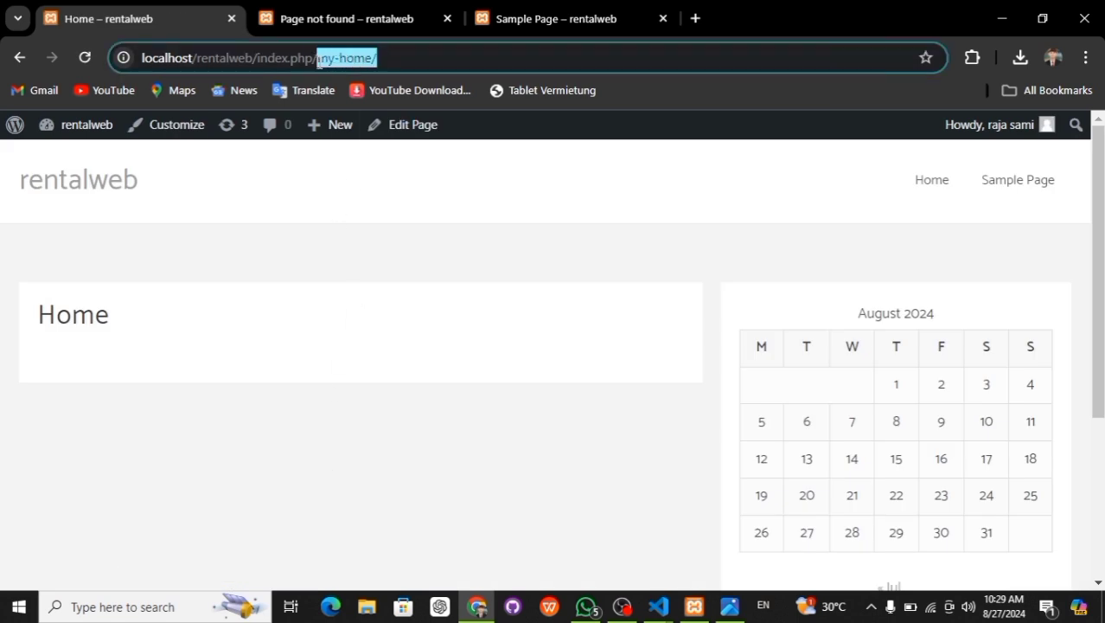
click(395, 60)
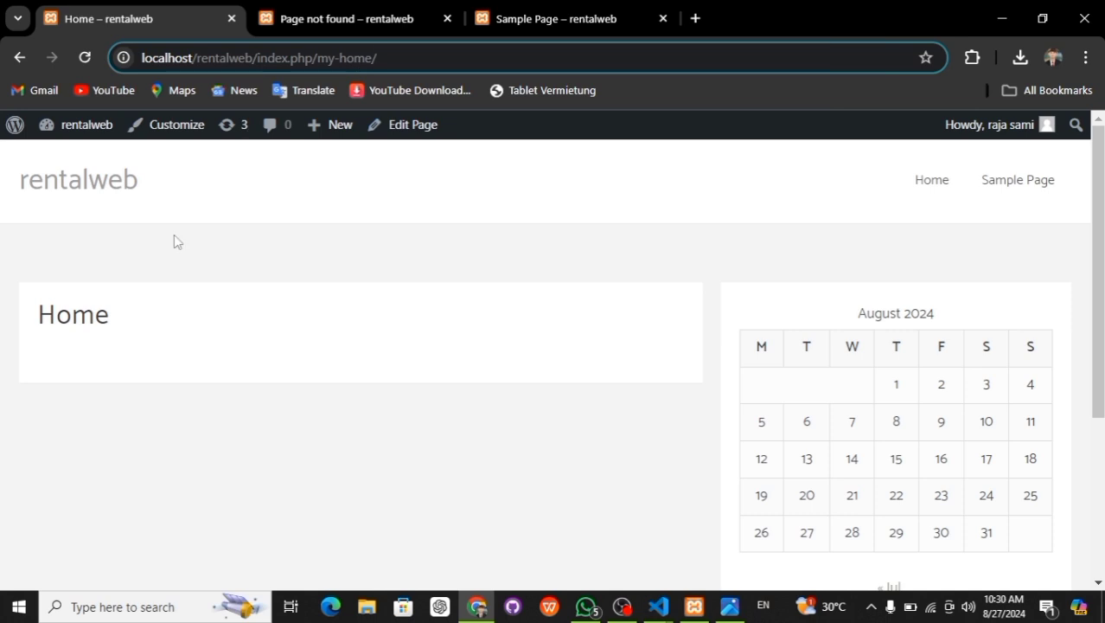
click(22, 64)
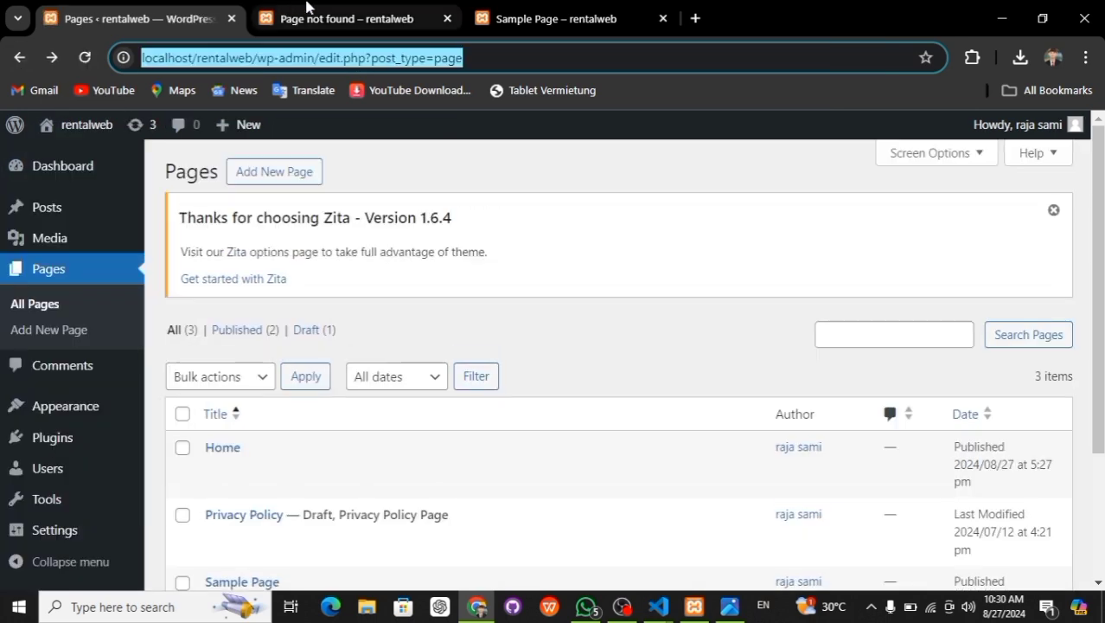
Step: Open the "Hello world!" post from the rentalweb front page and examine the domain and year parts of its URL
click(506, 18)
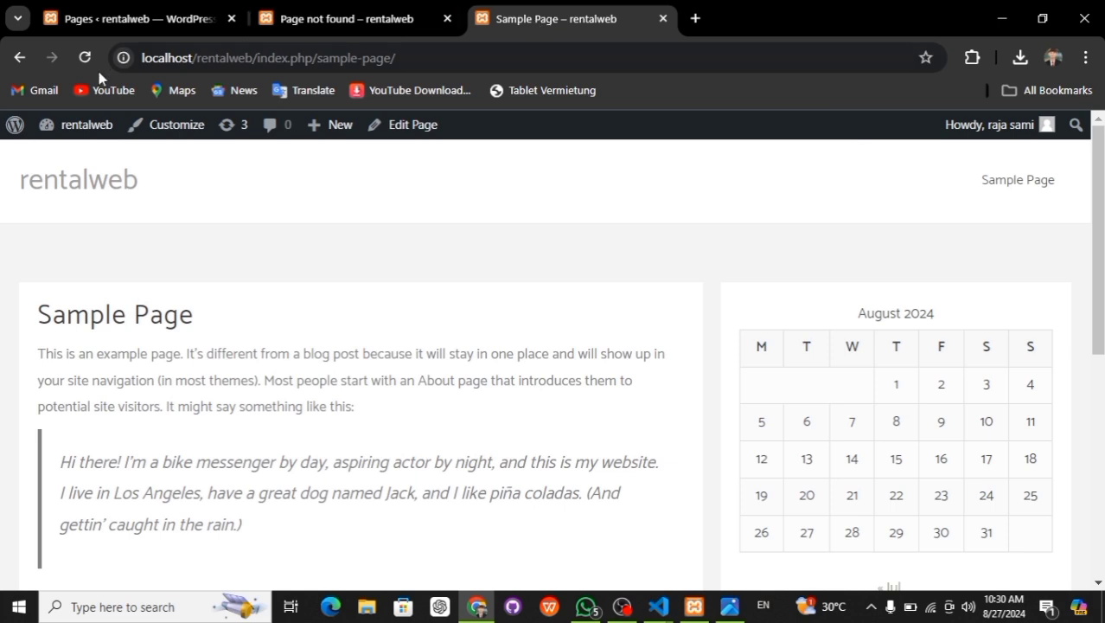
click(19, 60)
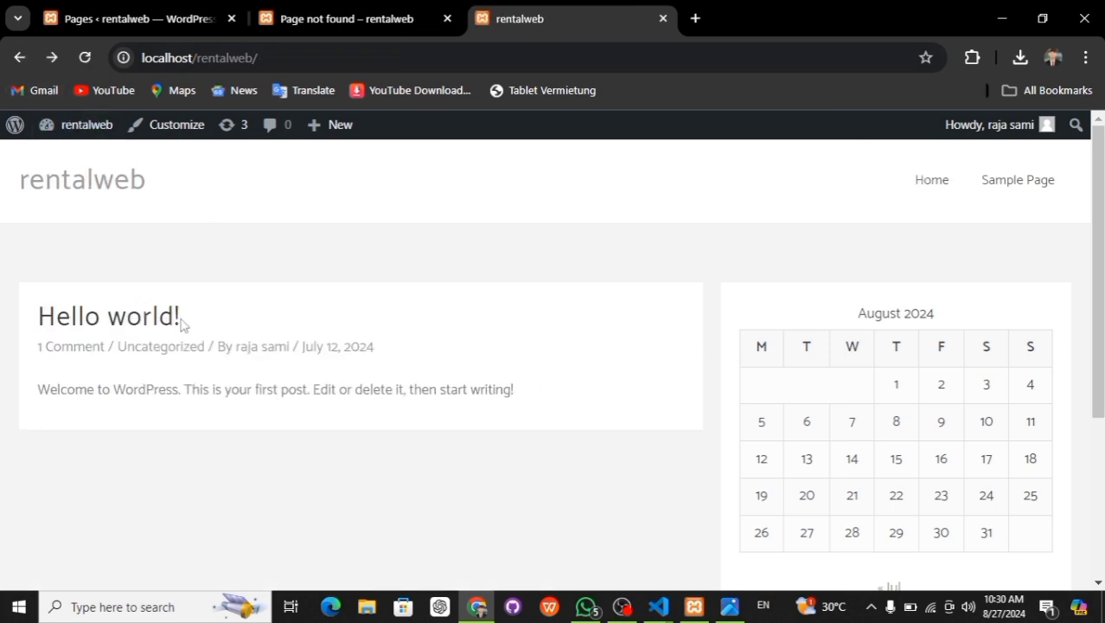
click(120, 329)
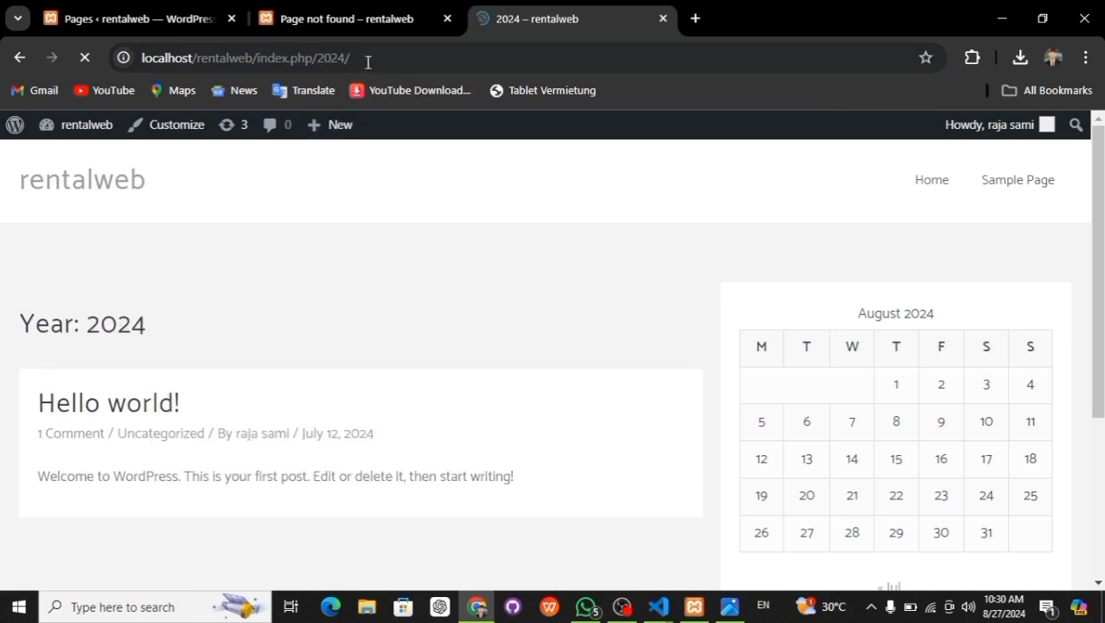
drag(357, 58, 330, 58)
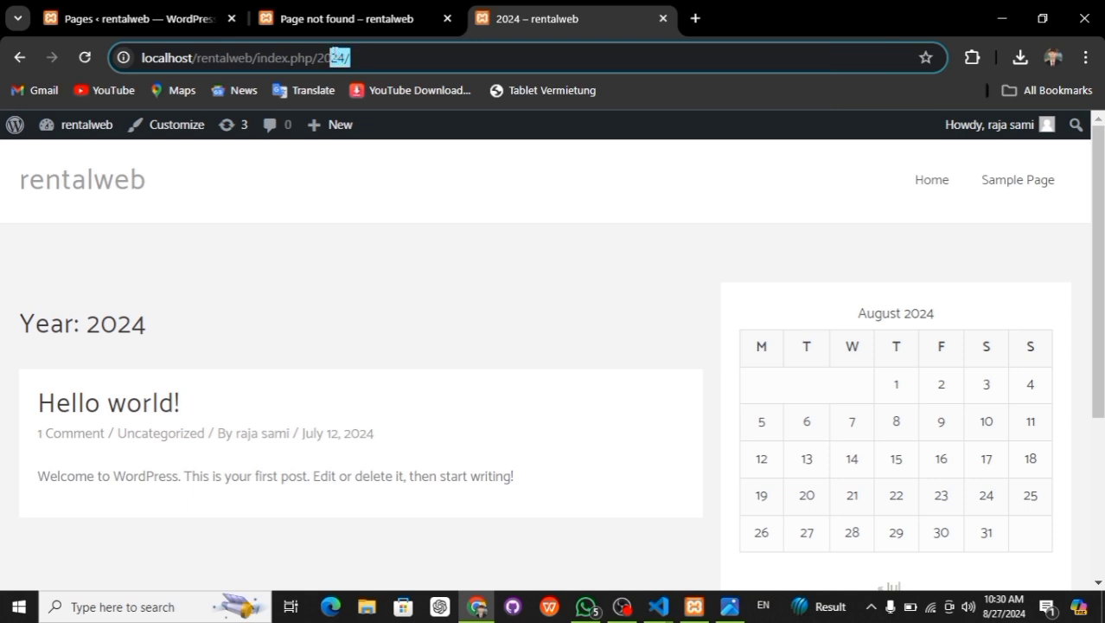
click(143, 57)
drag(143, 54, 297, 58)
click(198, 58)
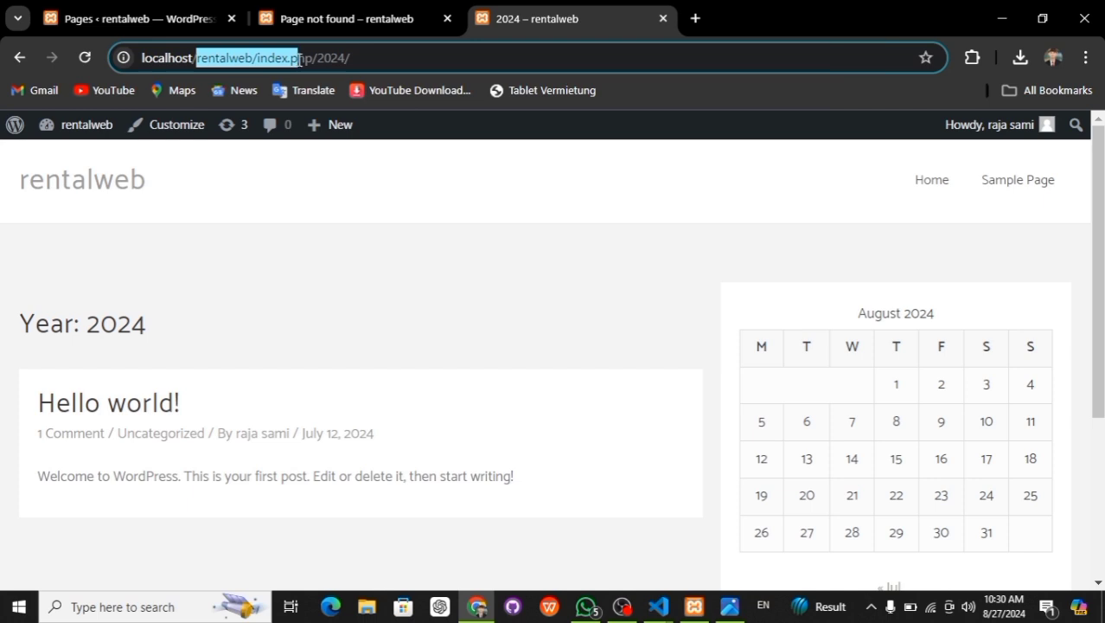
drag(367, 58, 317, 58)
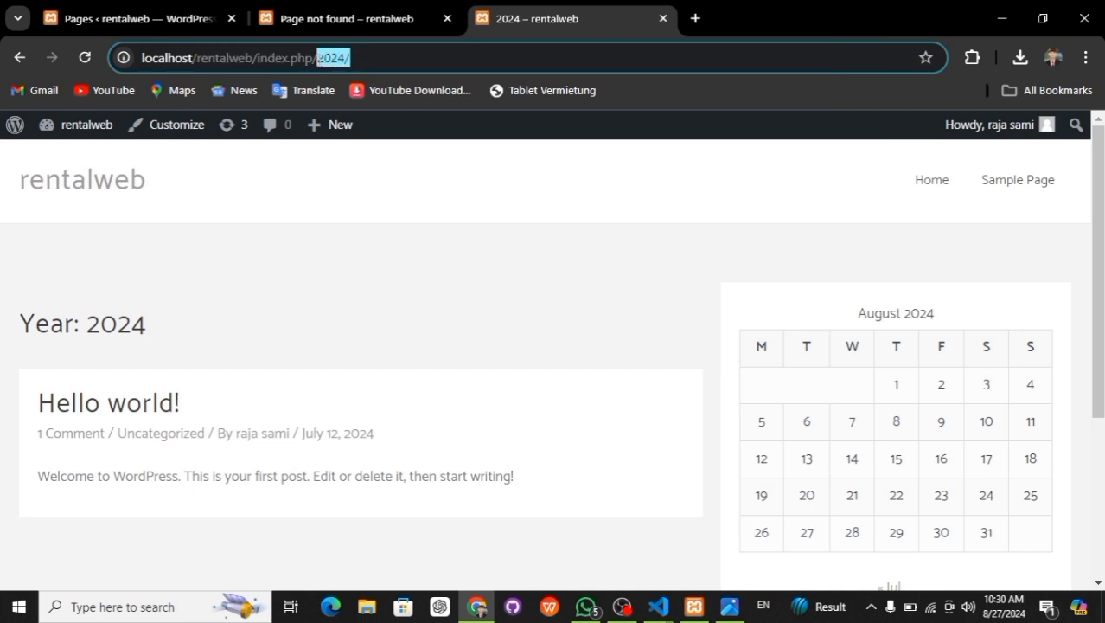
click(388, 235)
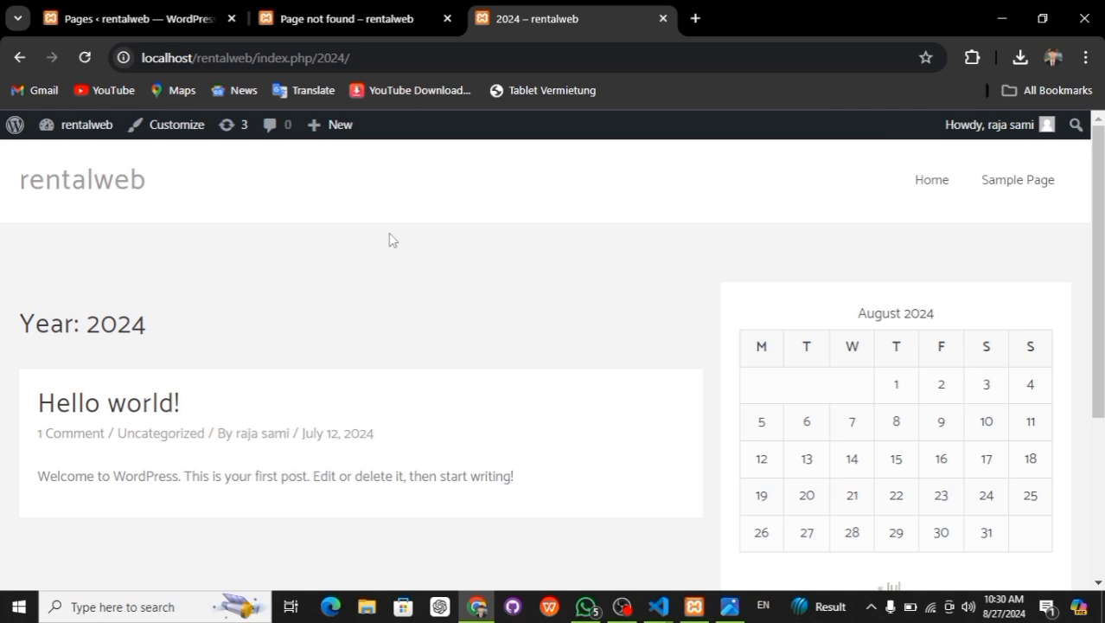
Step: Close the tab with the old Home address and open the site's Permalink Settings
click(447, 18)
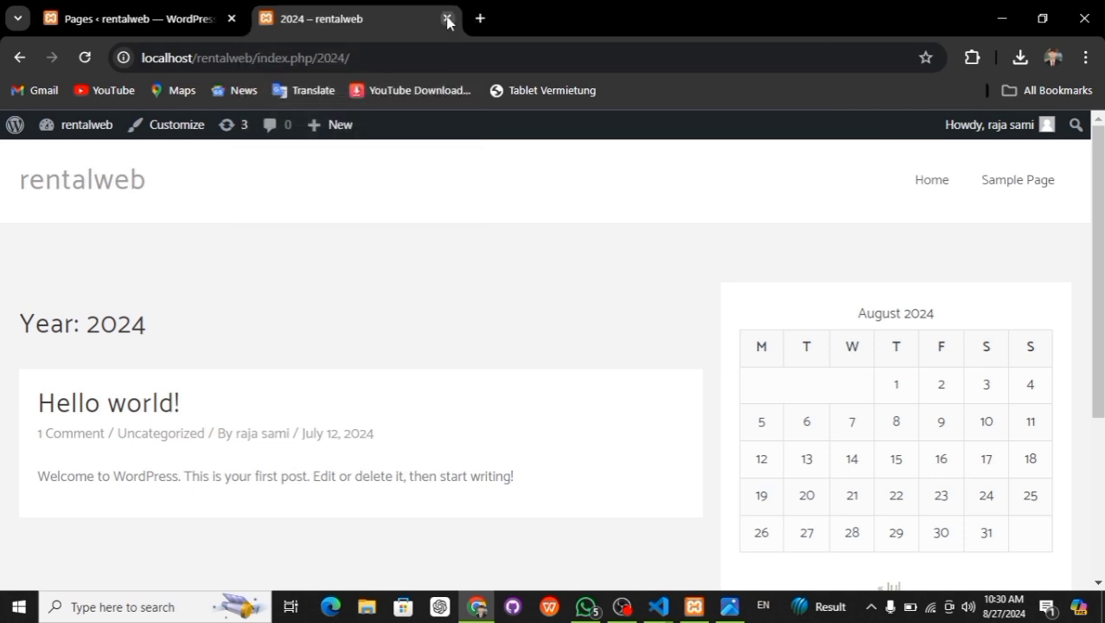
click(144, 18)
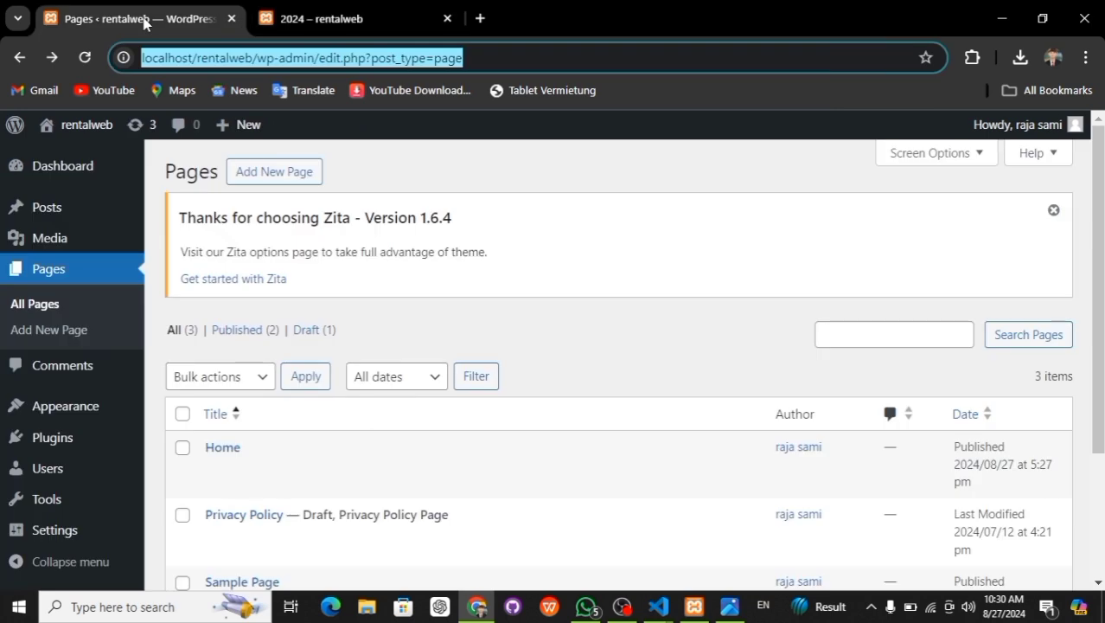
click(440, 177)
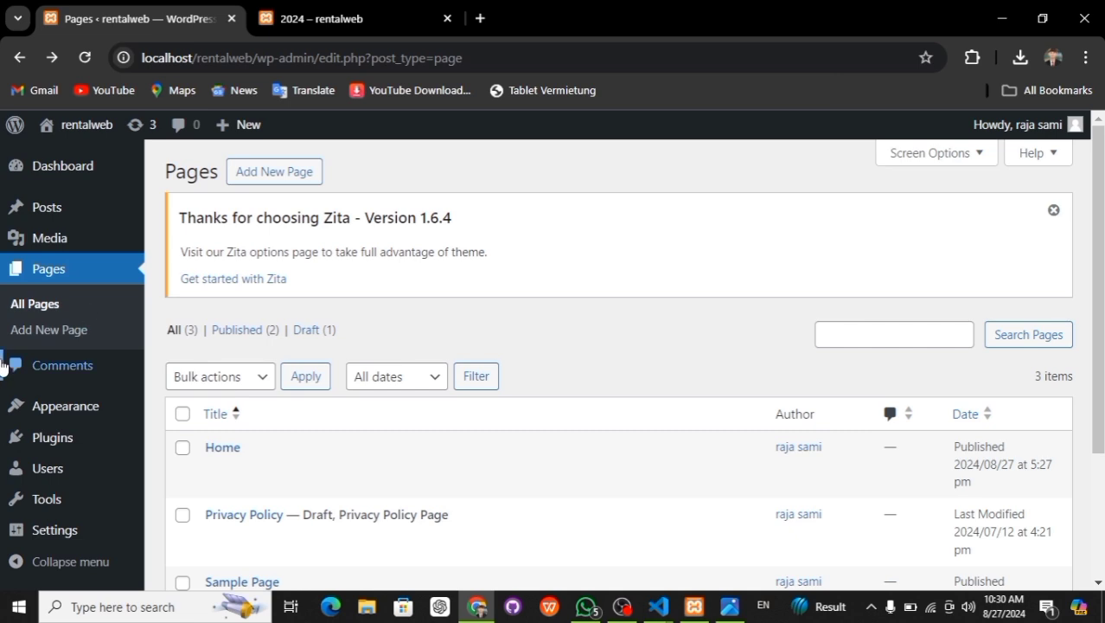
mouse_move(54, 534)
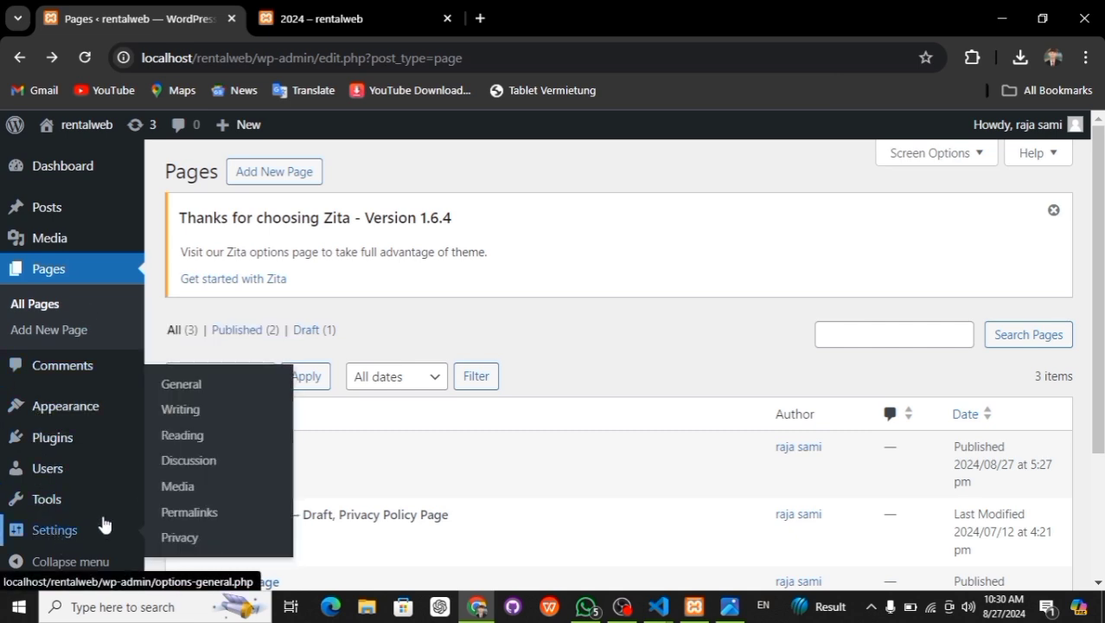
click(198, 520)
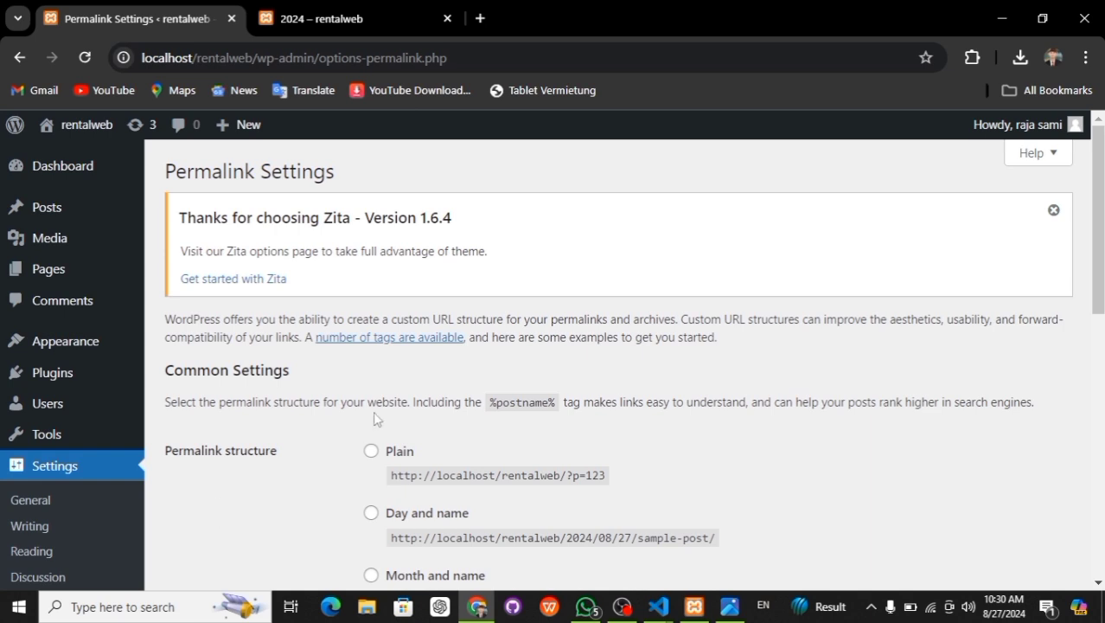
Step: Review the available permalink structures, choose Plain, and save the changes
scroll(373, 419, down, 2)
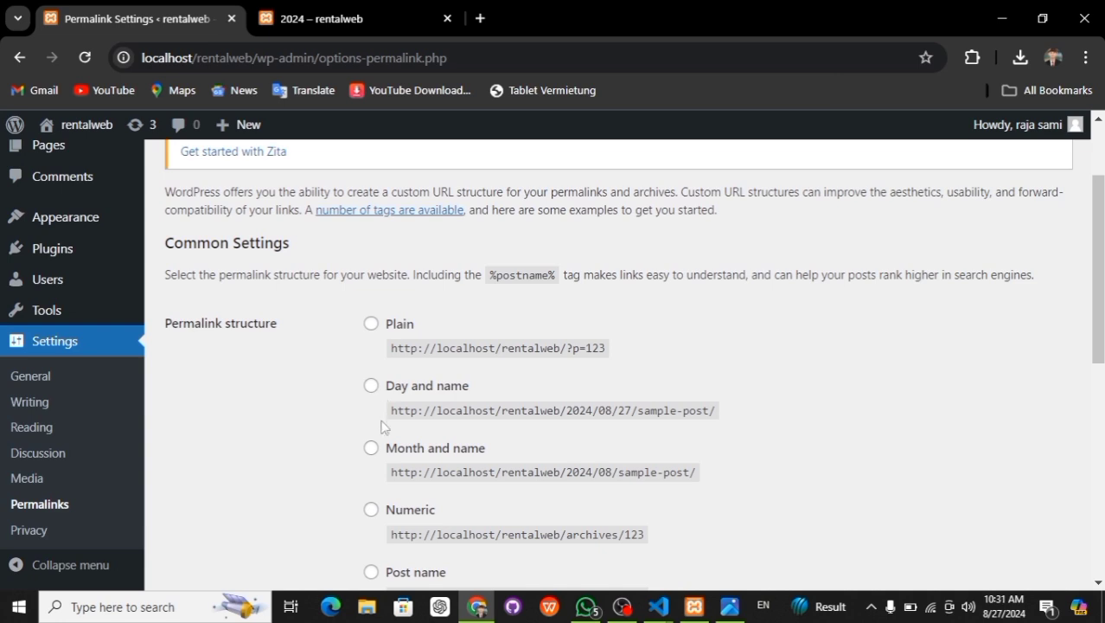
scroll(383, 452, down, 2)
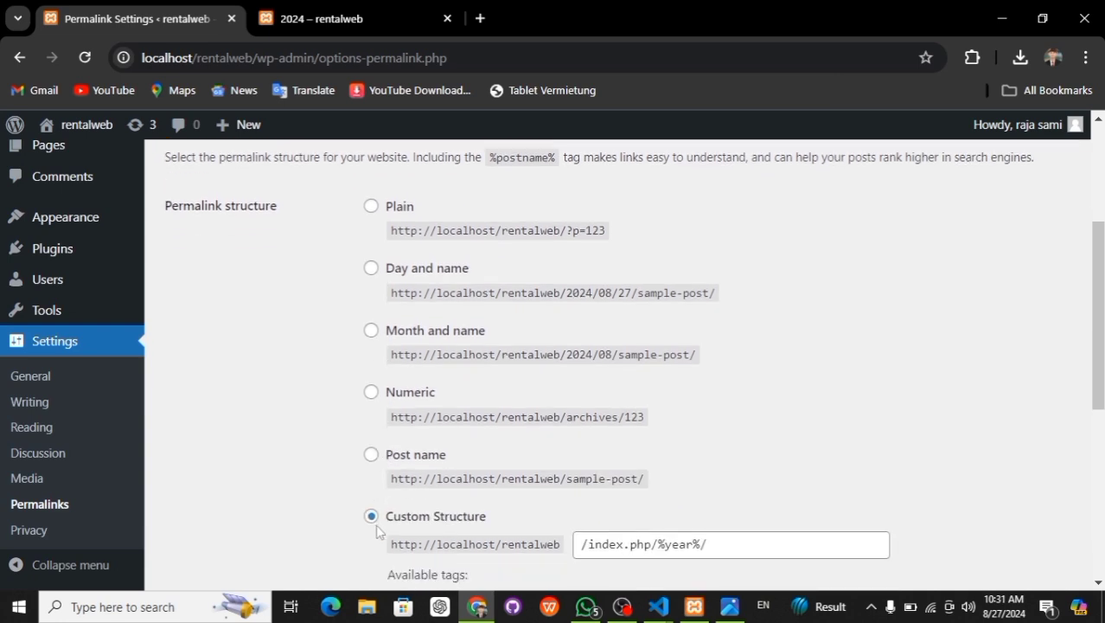
scroll(376, 525, up, 3)
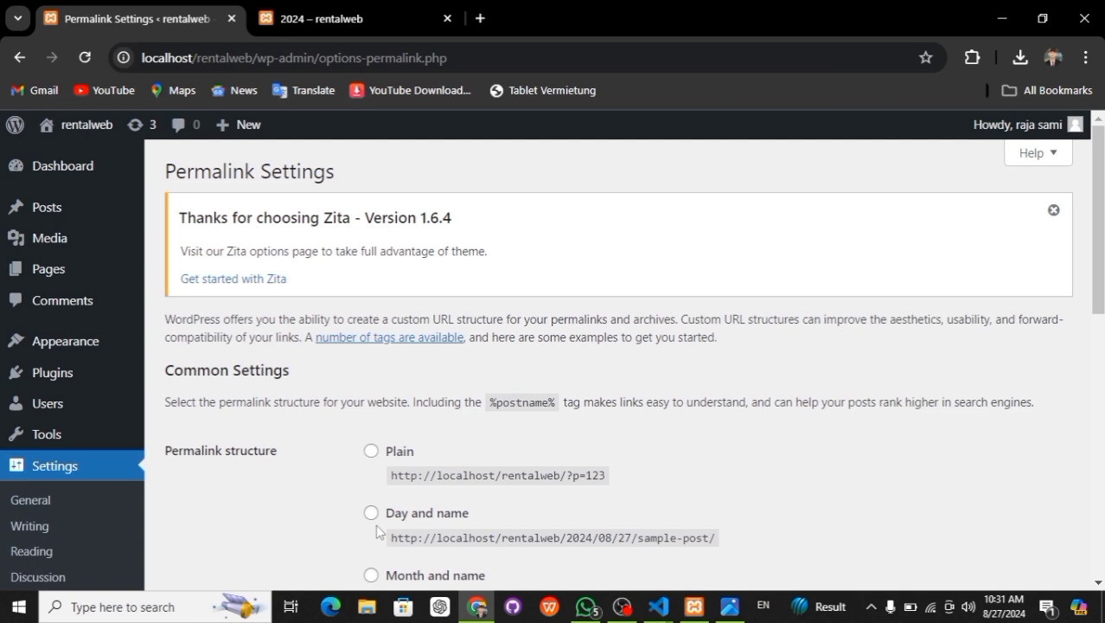
click(371, 452)
scroll(371, 452, down, 3)
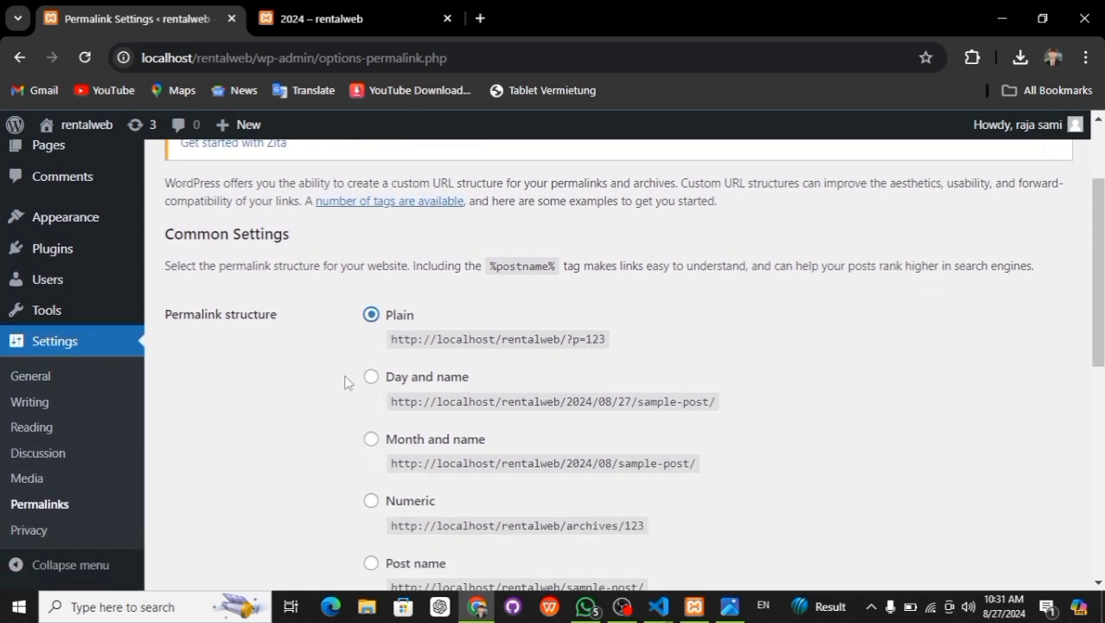
scroll(345, 382, down, 4)
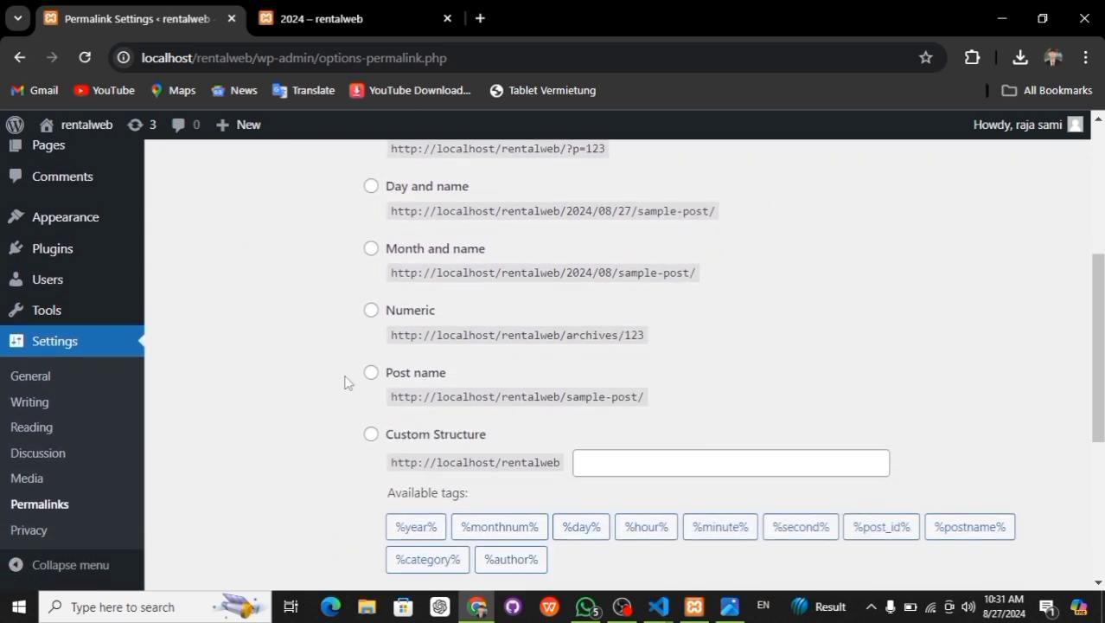
scroll(345, 383, down, 7)
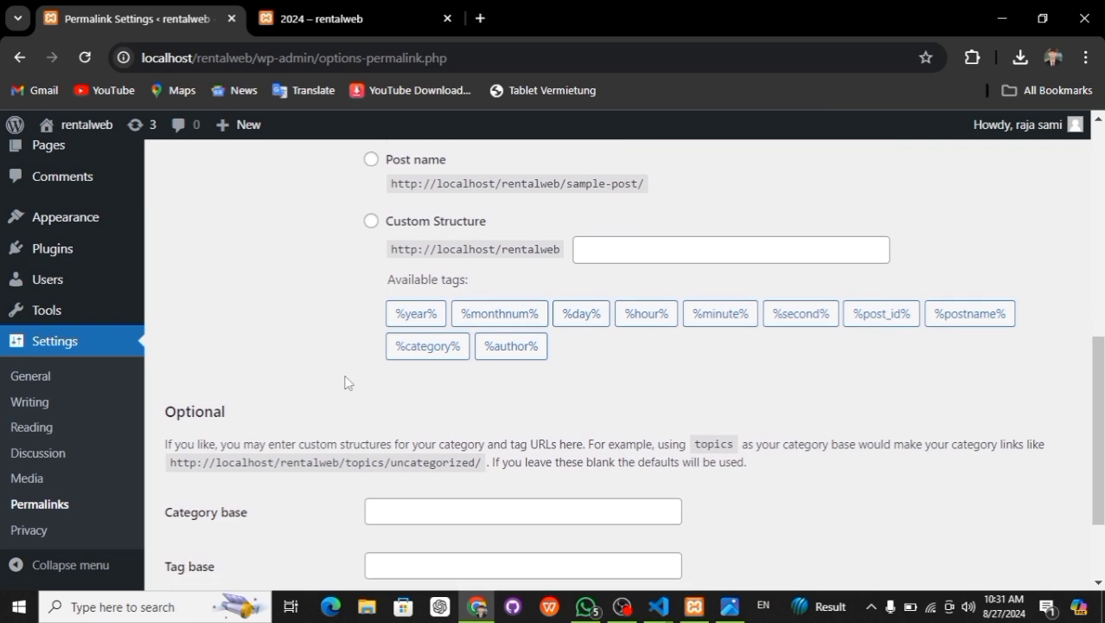
click(199, 503)
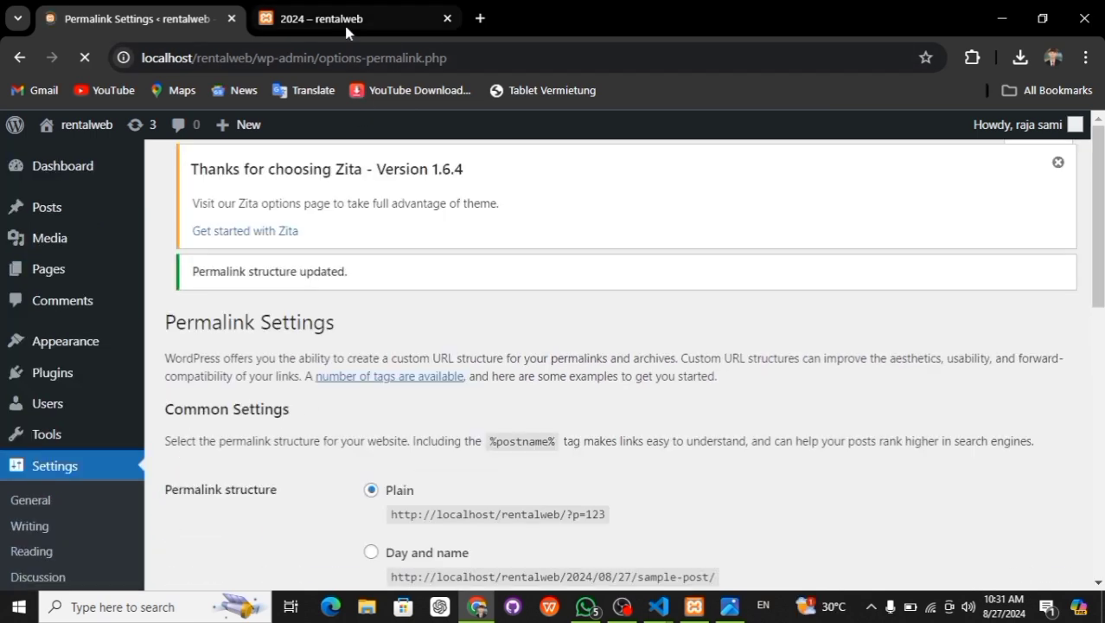
Step: Follow the "Hello world!" post link from the 2024 archive to check its URL, and go back to the site's front page
click(342, 23)
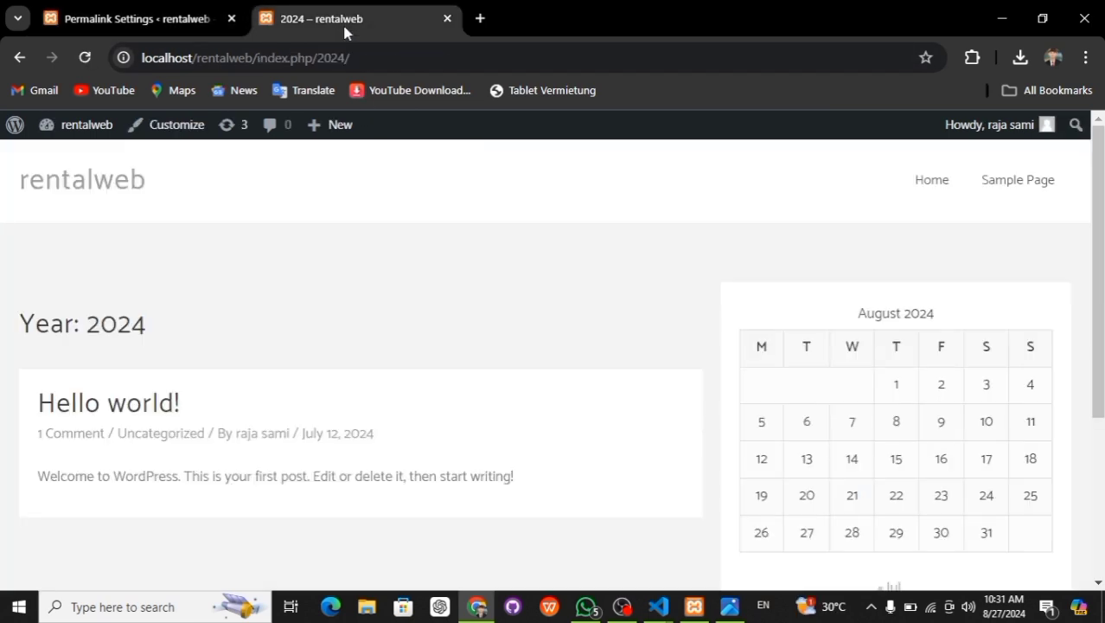
click(125, 407)
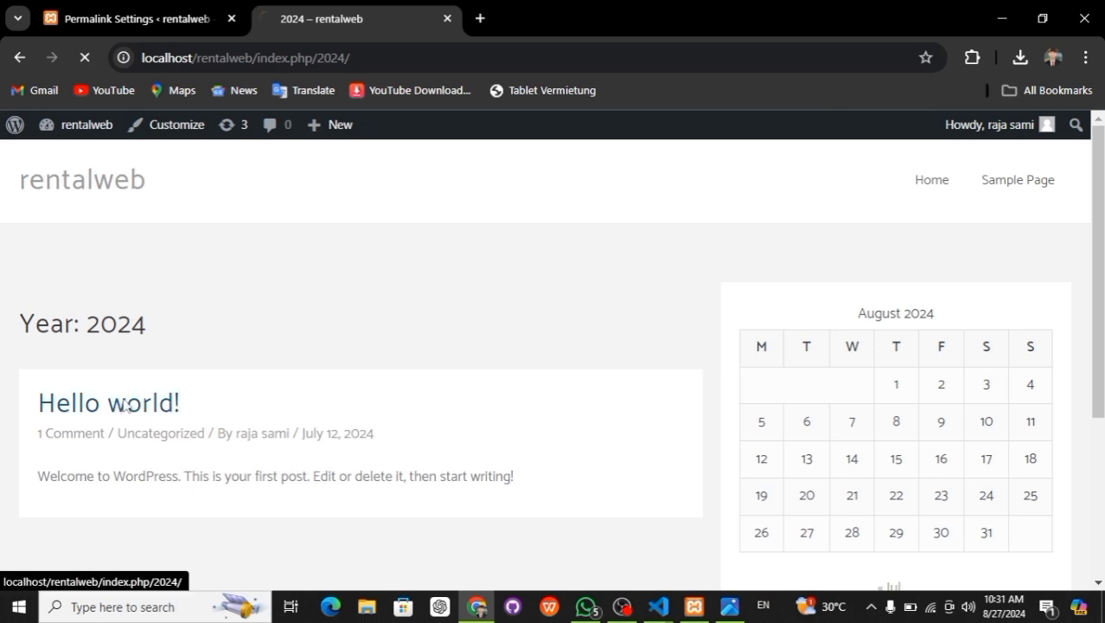
click(21, 59)
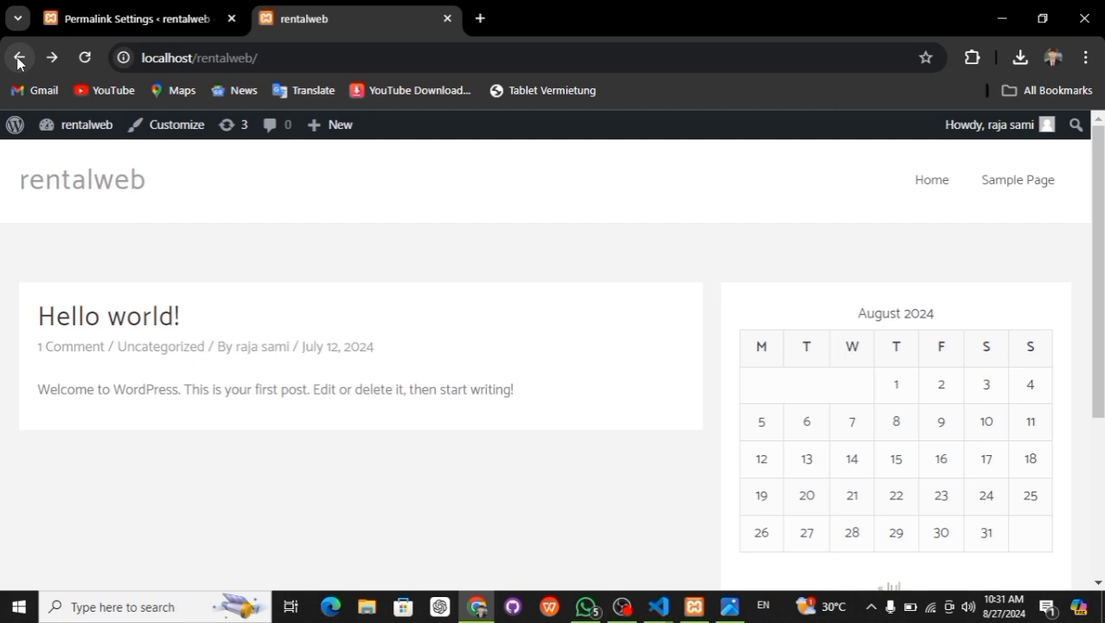
Step: Load the rentalweb front page afresh from localhost/rentalweb/
click(19, 59)
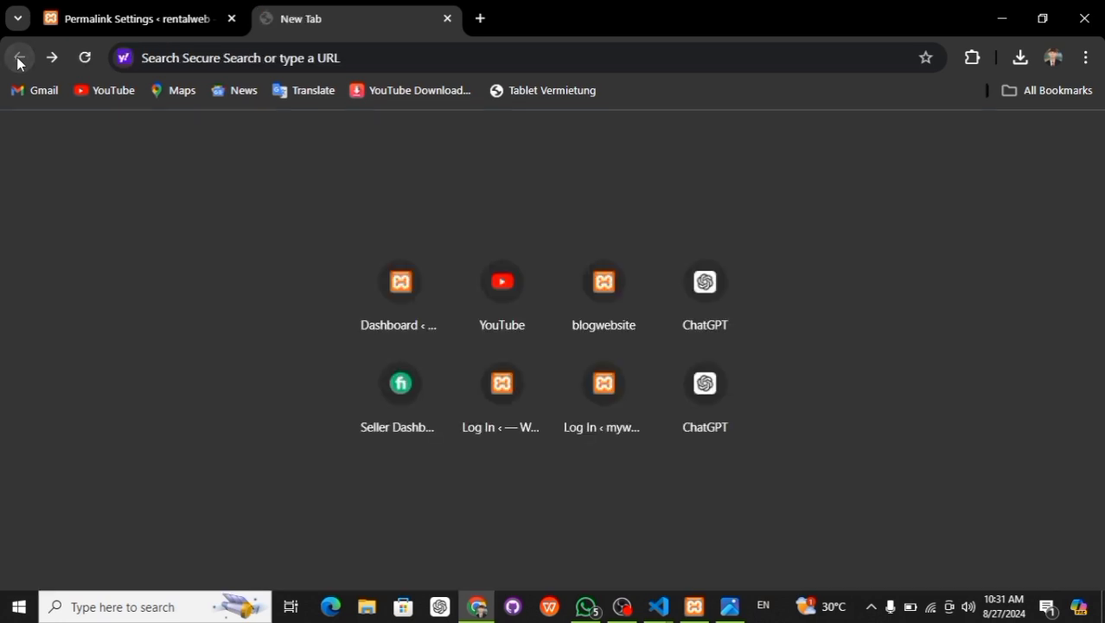
click(260, 58)
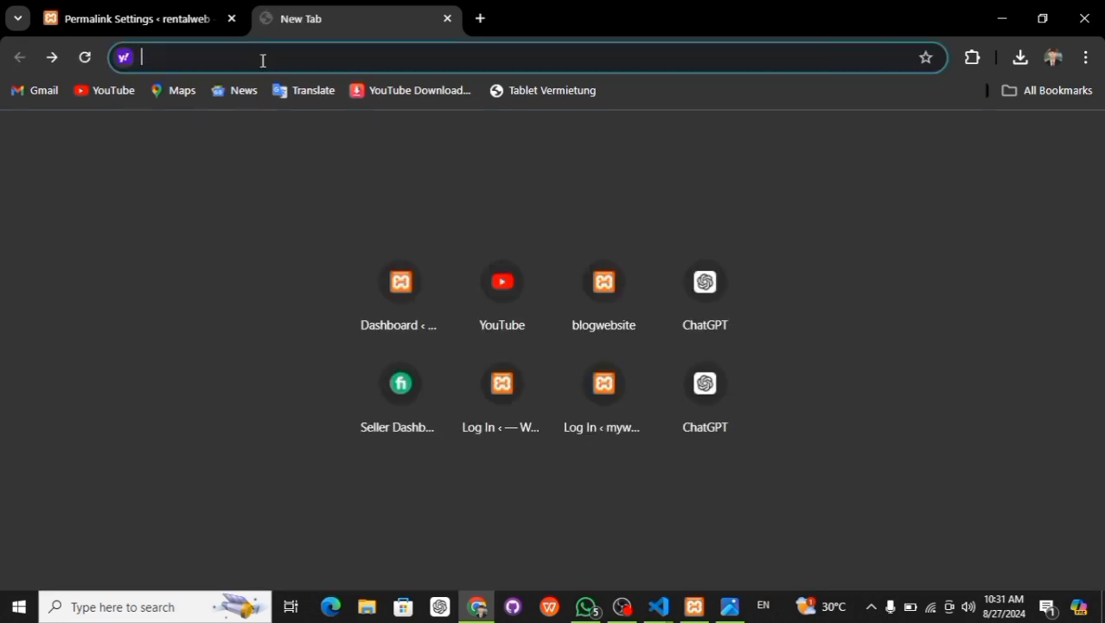
text(local)
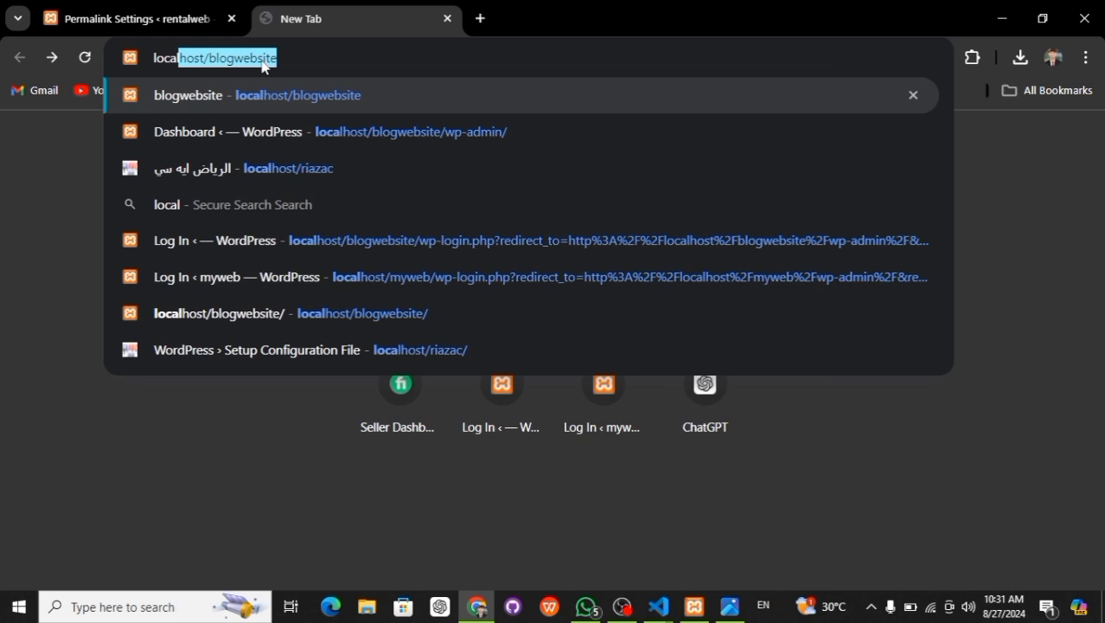
text(host/re)
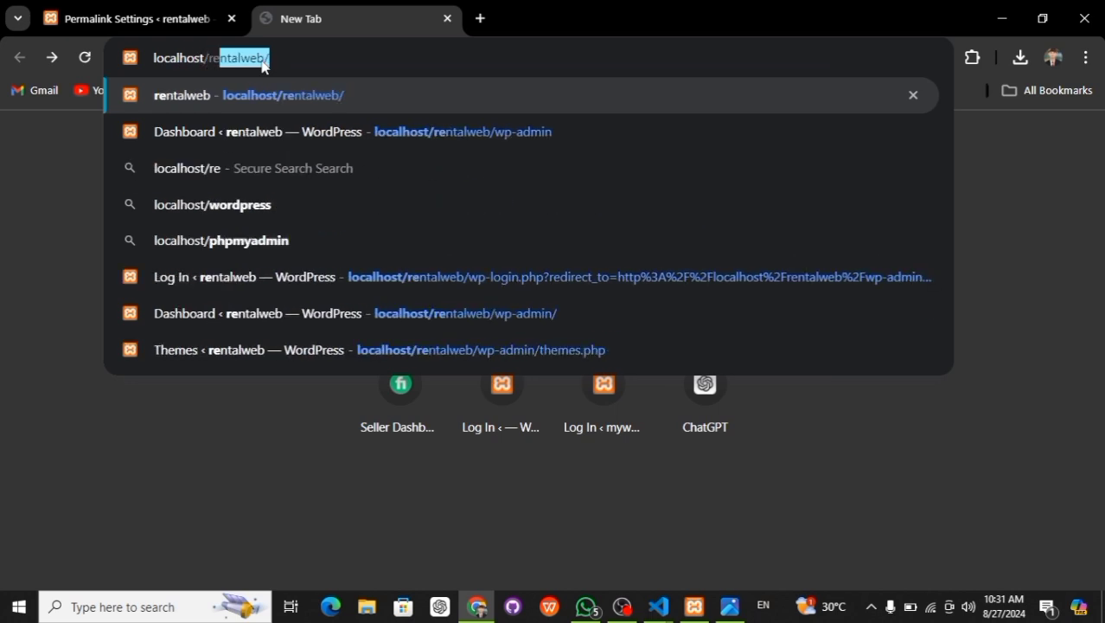
key(Return)
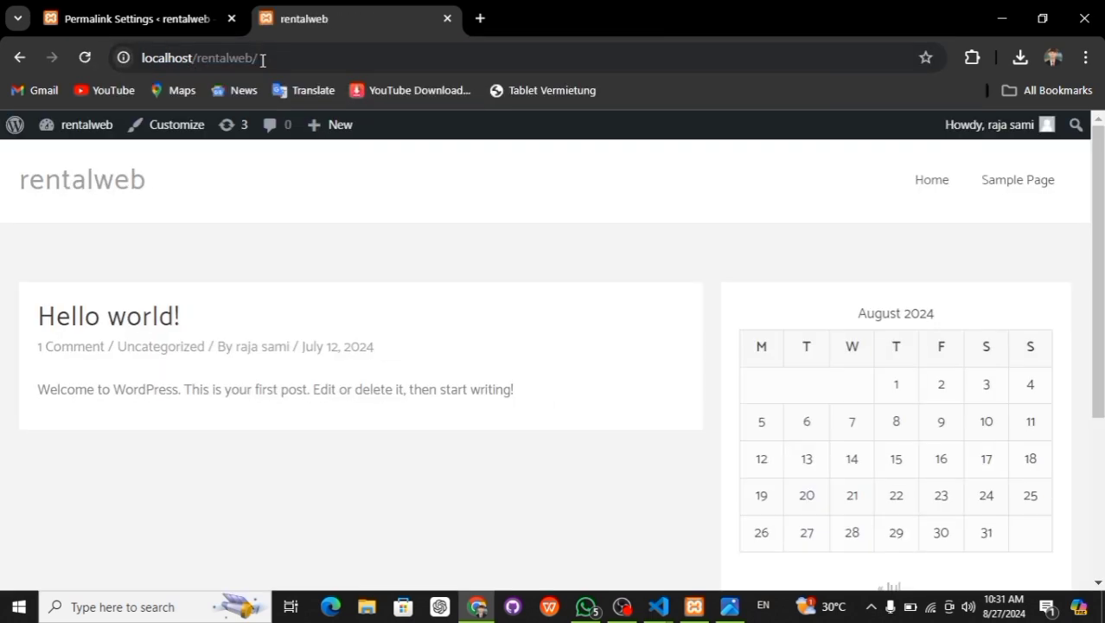
Step: Open the "Hello world!" post from the front page and examine the post ID part of its URL
click(118, 324)
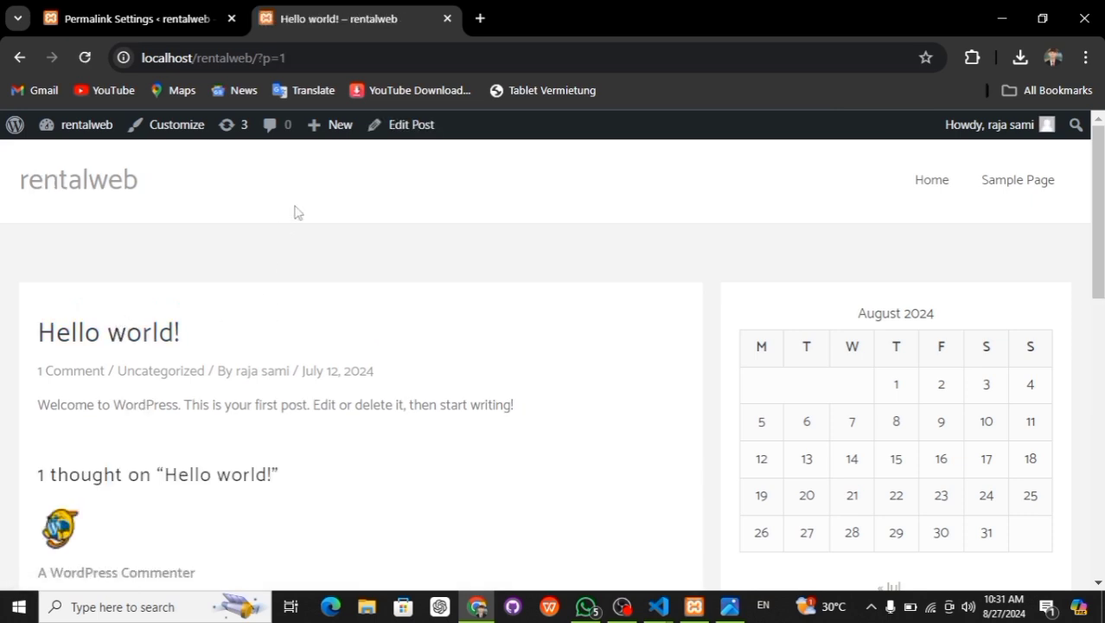
click(304, 56)
mouse_move(303, 56)
mouse_down()
mouse_move(239, 57)
mouse_move(265, 72)
mouse_move(295, 64)
mouse_up()
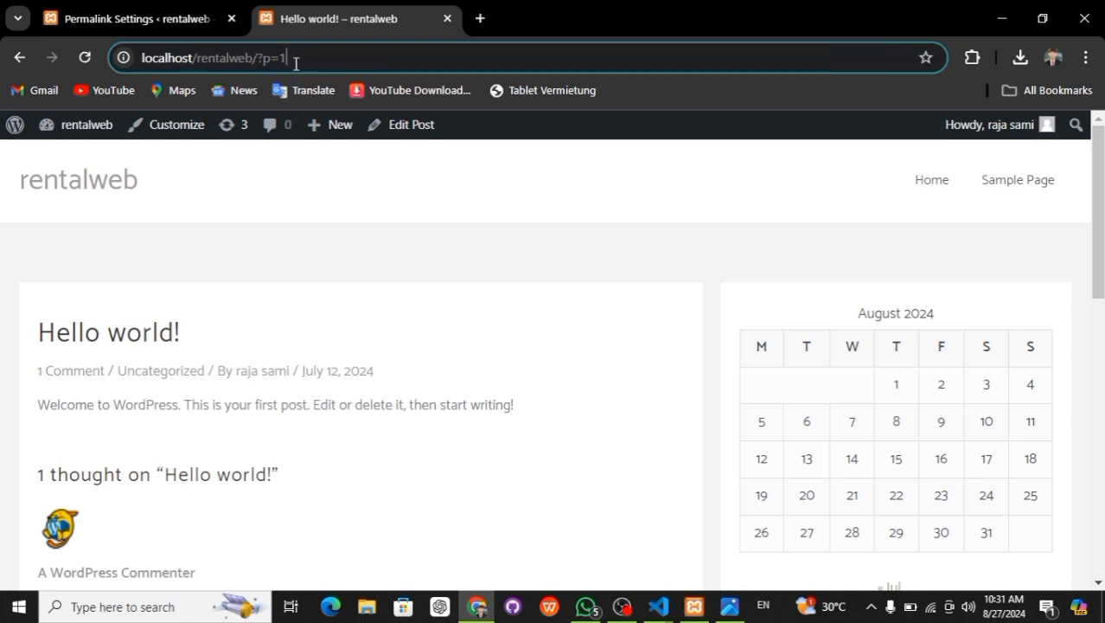
click(320, 221)
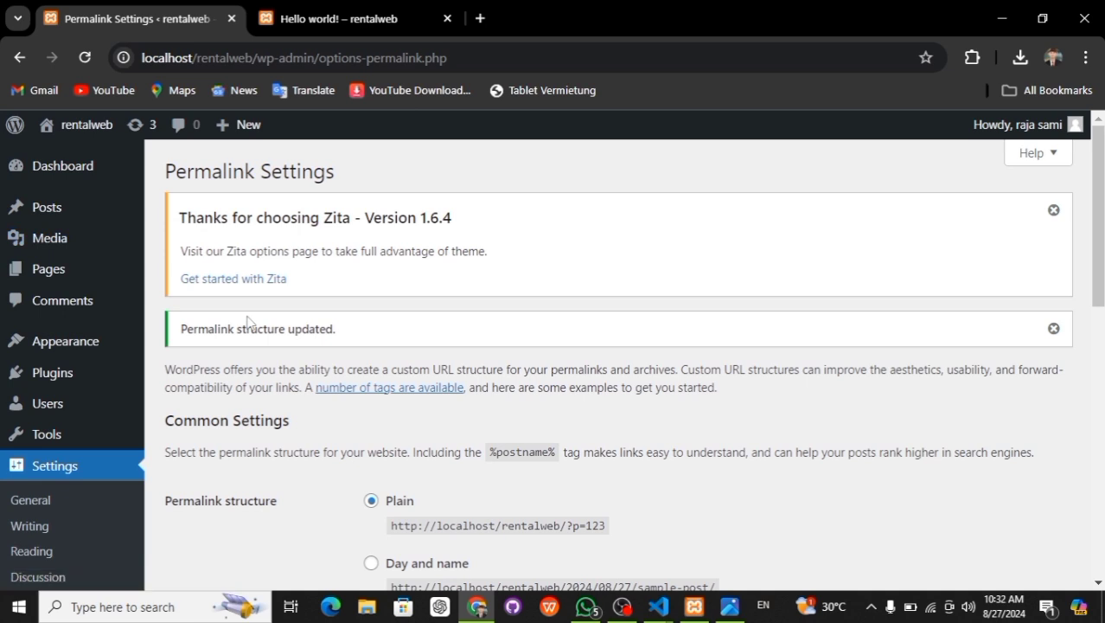
Step: In Permalink Settings, choose the Day and name structure, check the date and post-name parts of its sample URL, and save the changes
mouse_move(109, 402)
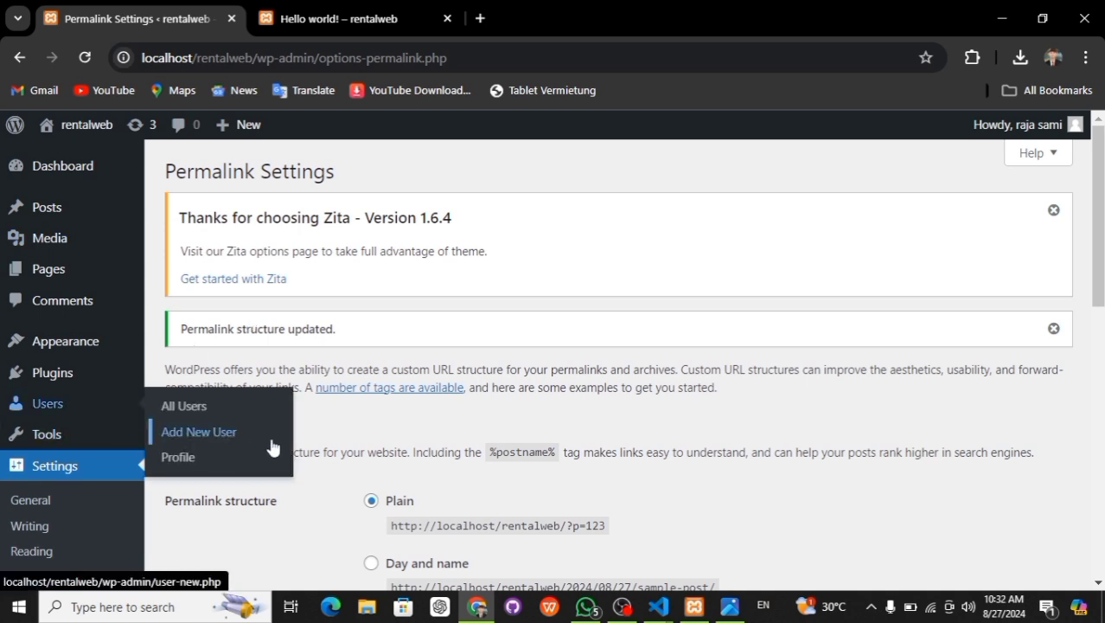
scroll(338, 433, down, 3)
scroll(338, 428, up, 1)
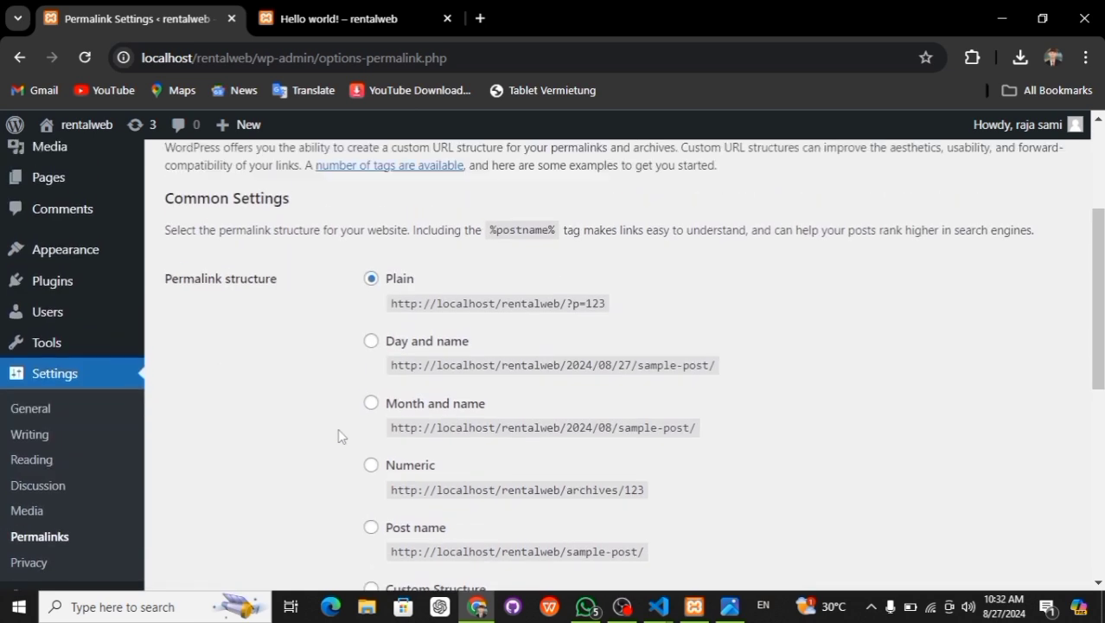
click(371, 383)
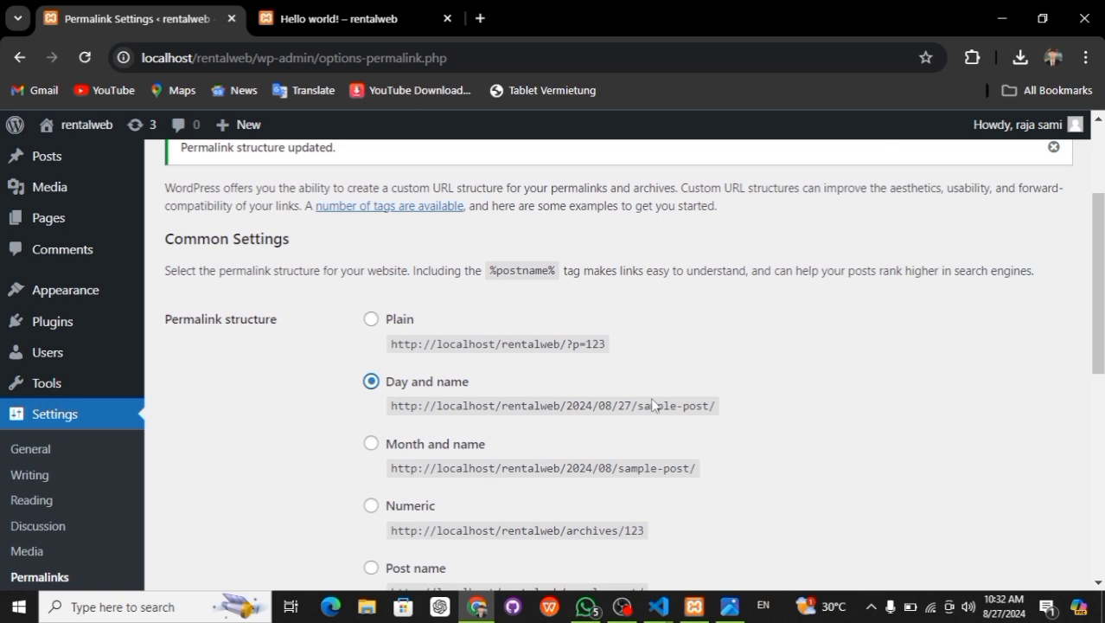
drag(632, 407, 566, 407)
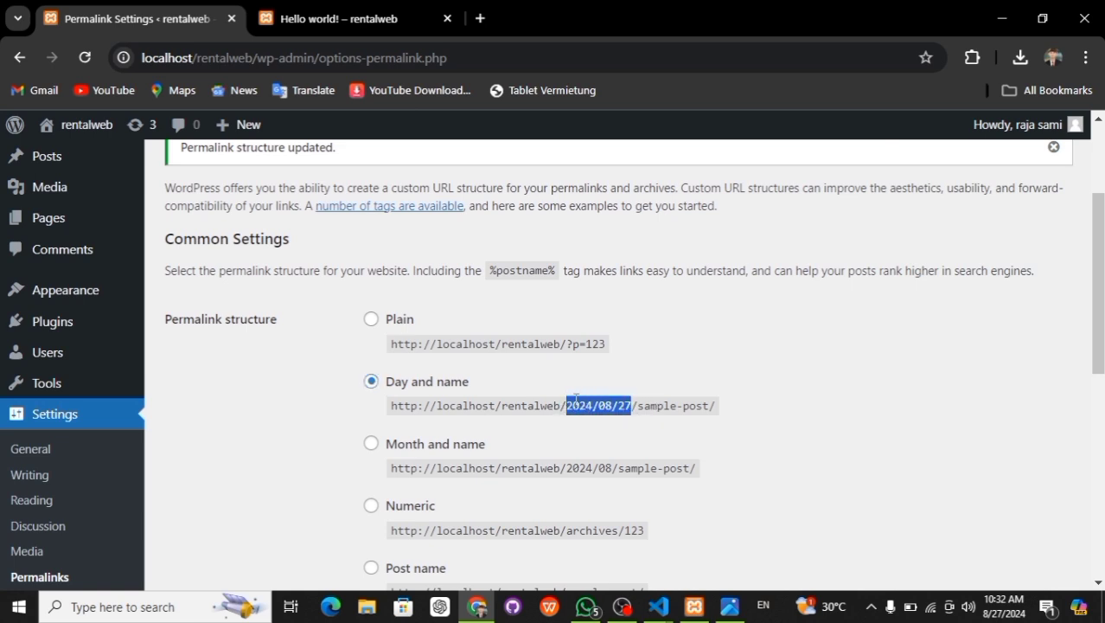
drag(731, 401, 650, 406)
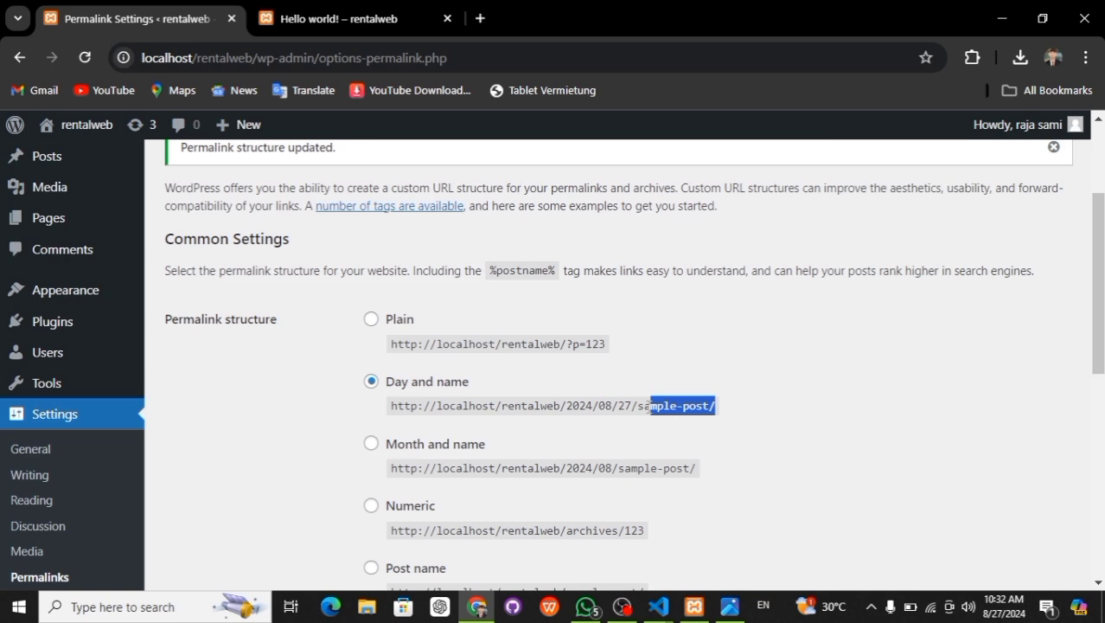
scroll(234, 585, down, 6)
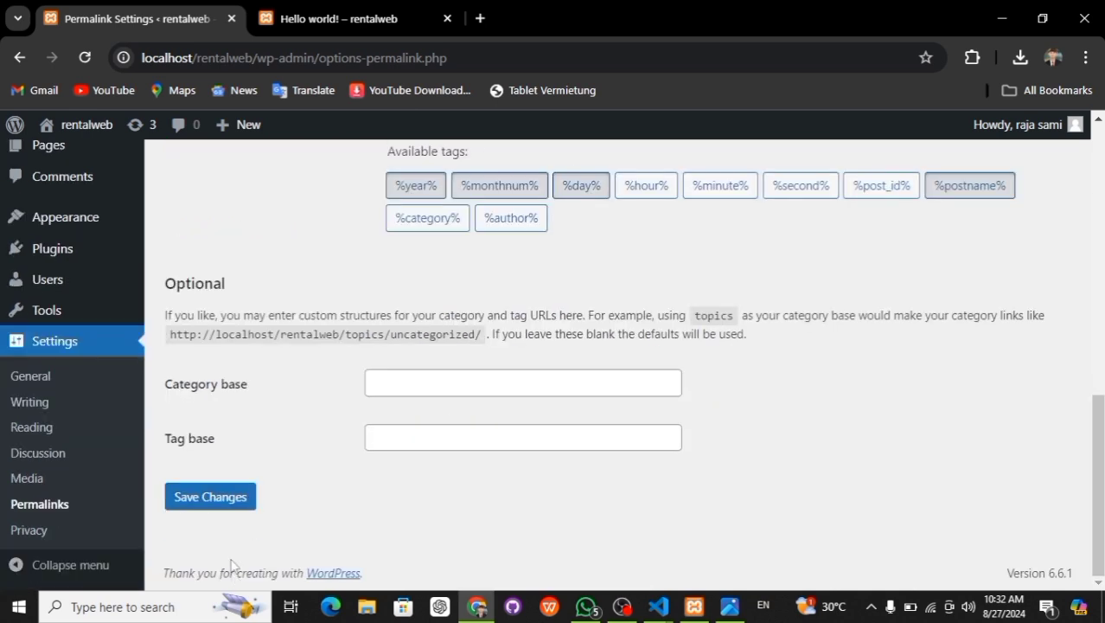
click(214, 499)
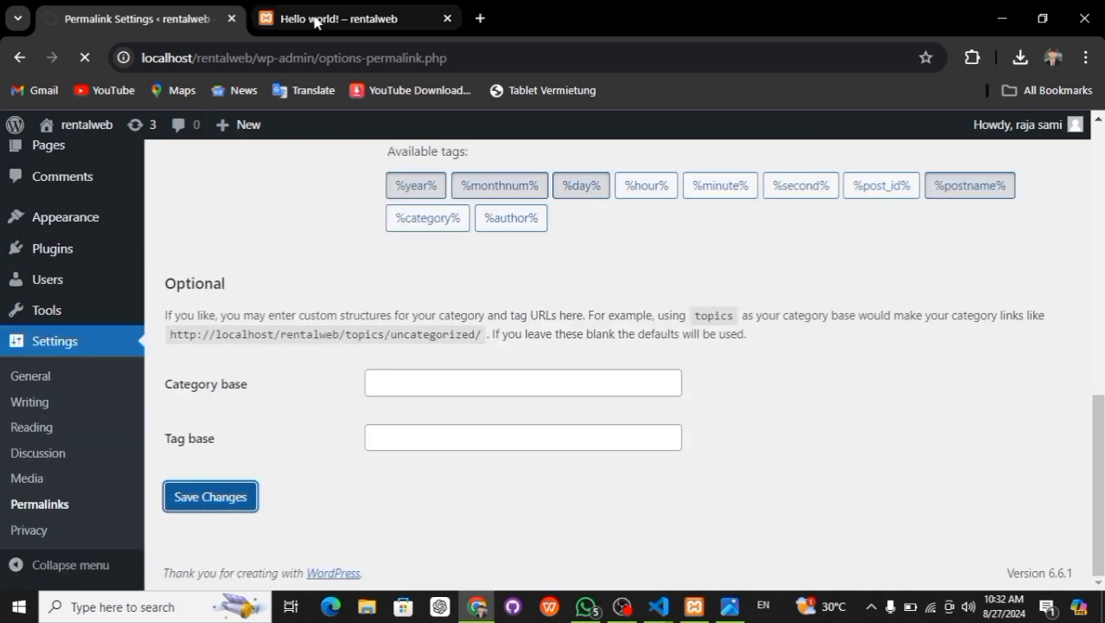
Step: Reload the "Hello world!" post and examine the site, date and post-name parts of its URL
click(316, 22)
click(84, 56)
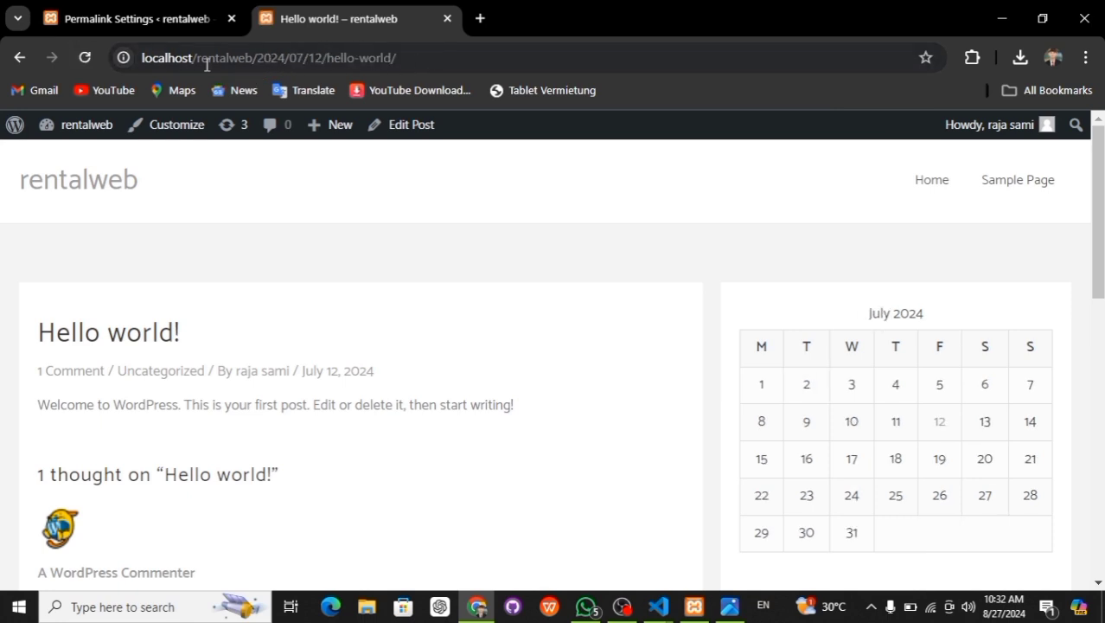
drag(141, 57, 253, 57)
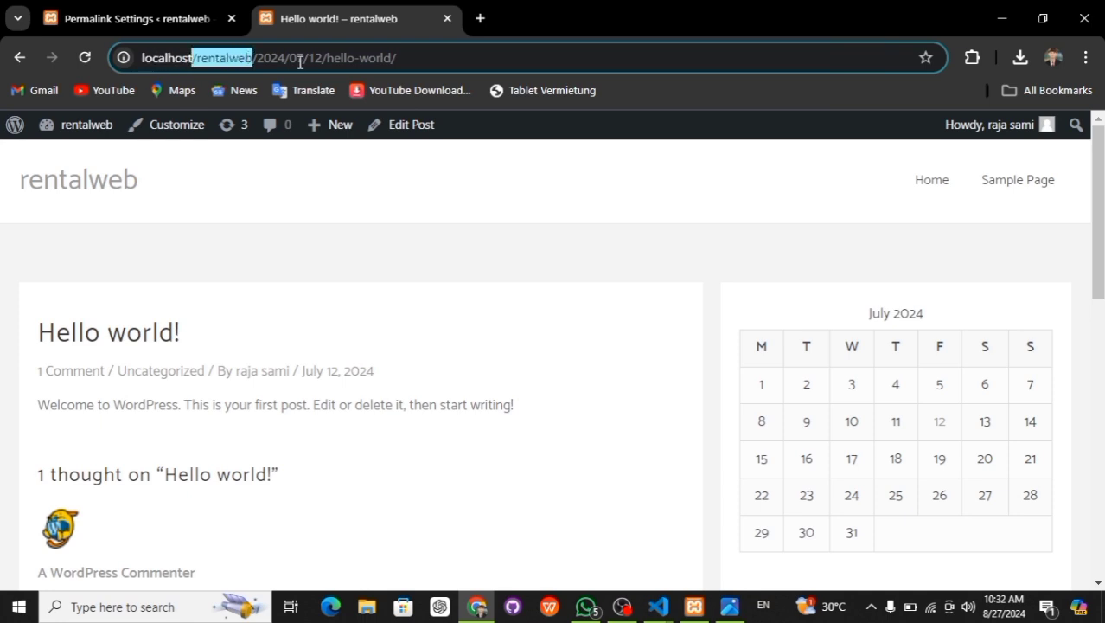
drag(323, 57, 252, 57)
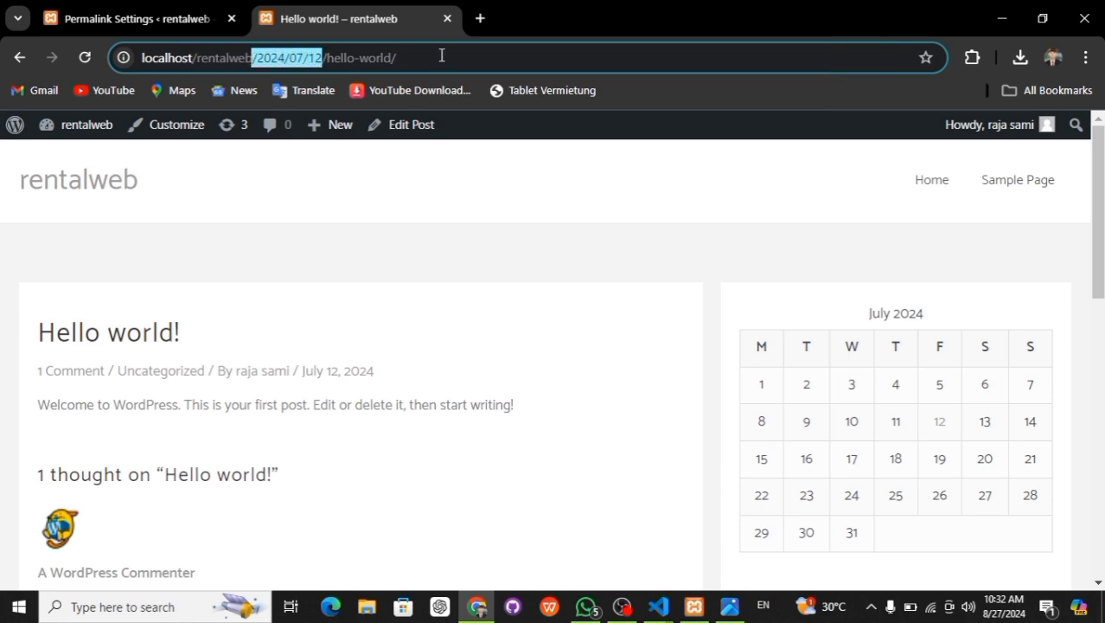
drag(422, 57, 329, 58)
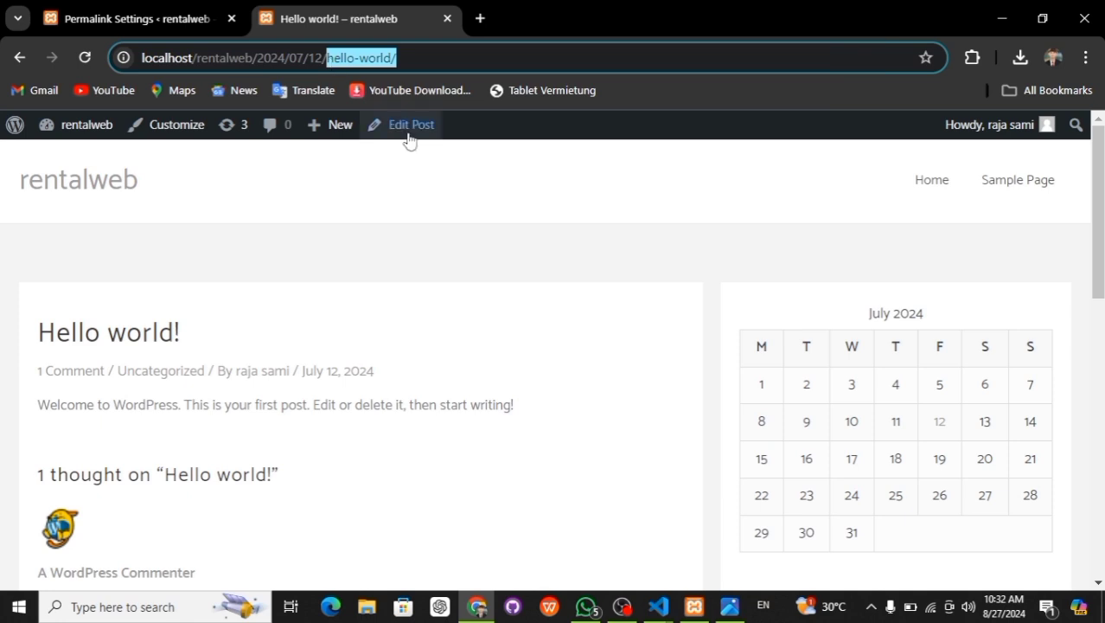
click(440, 239)
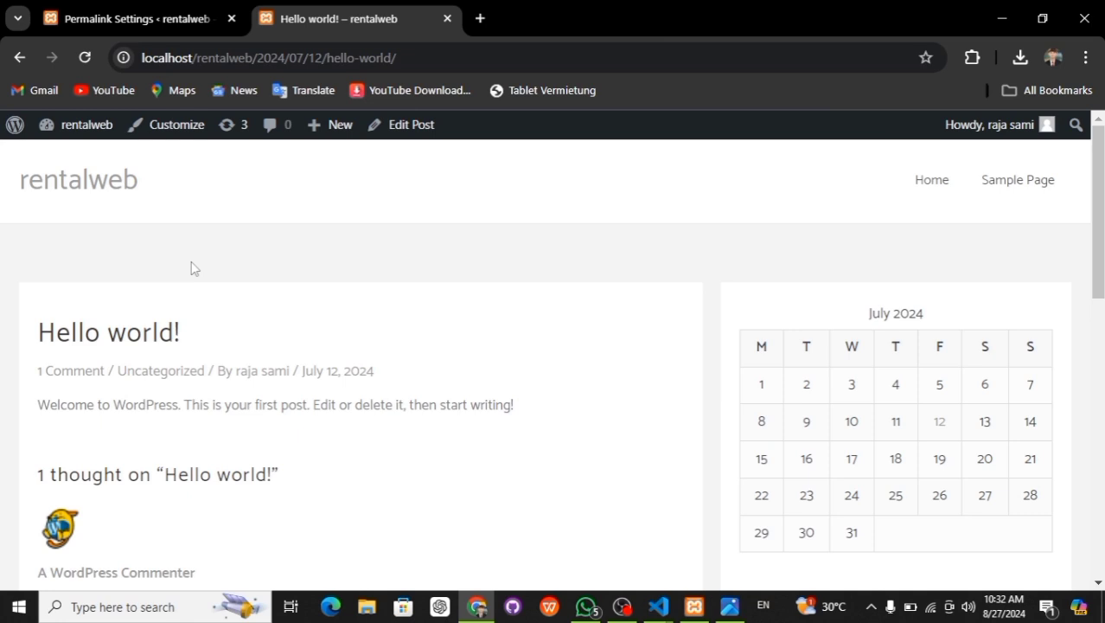
Step: Compare the Month and name and Numeric structures in Permalink Settings, choose Post name instead, and save the changes
click(134, 20)
scroll(192, 299, down, 2)
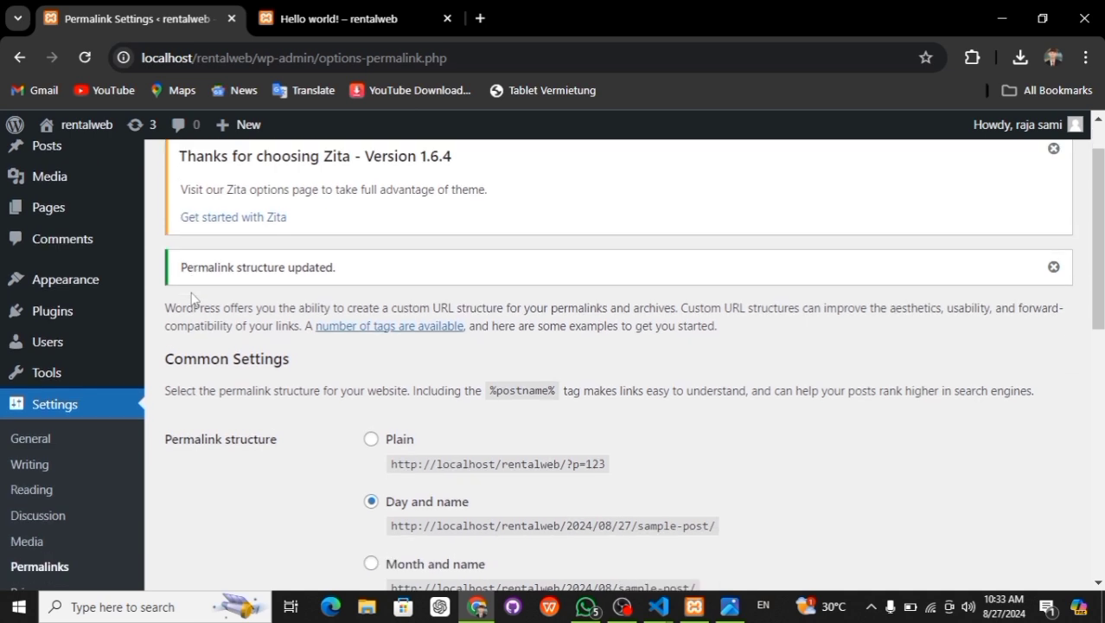
click(372, 421)
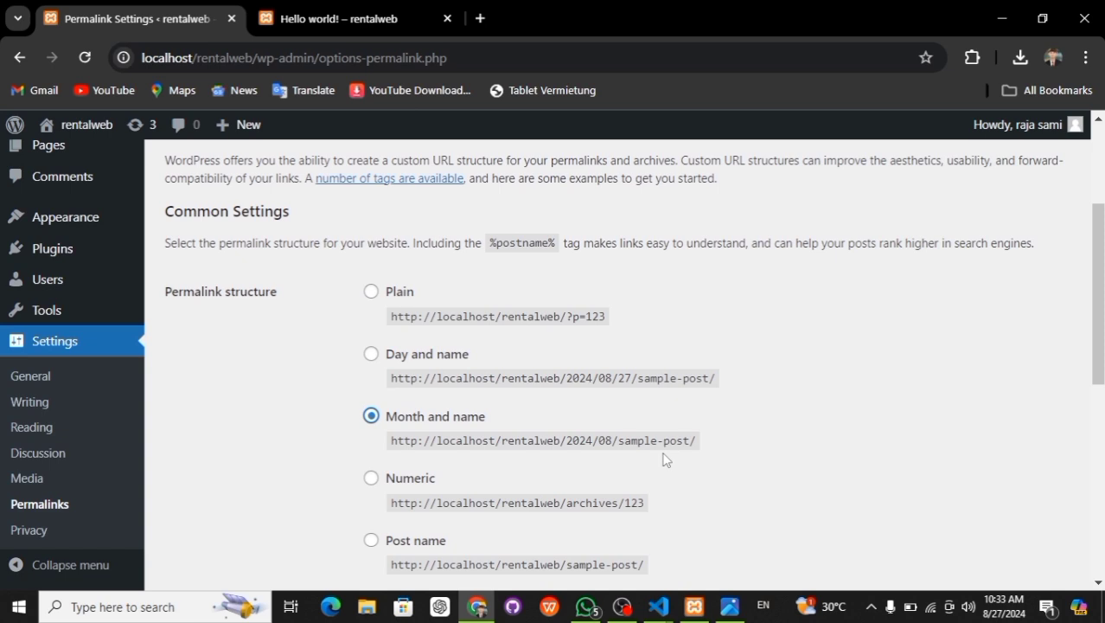
scroll(336, 465, down, 2)
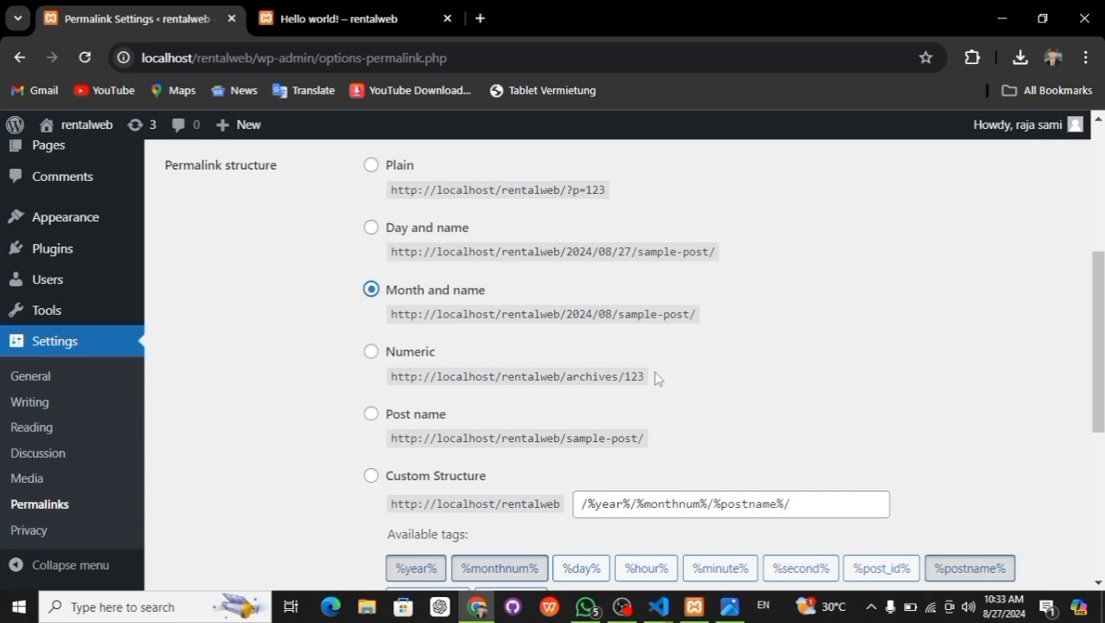
drag(644, 372, 619, 373)
click(374, 419)
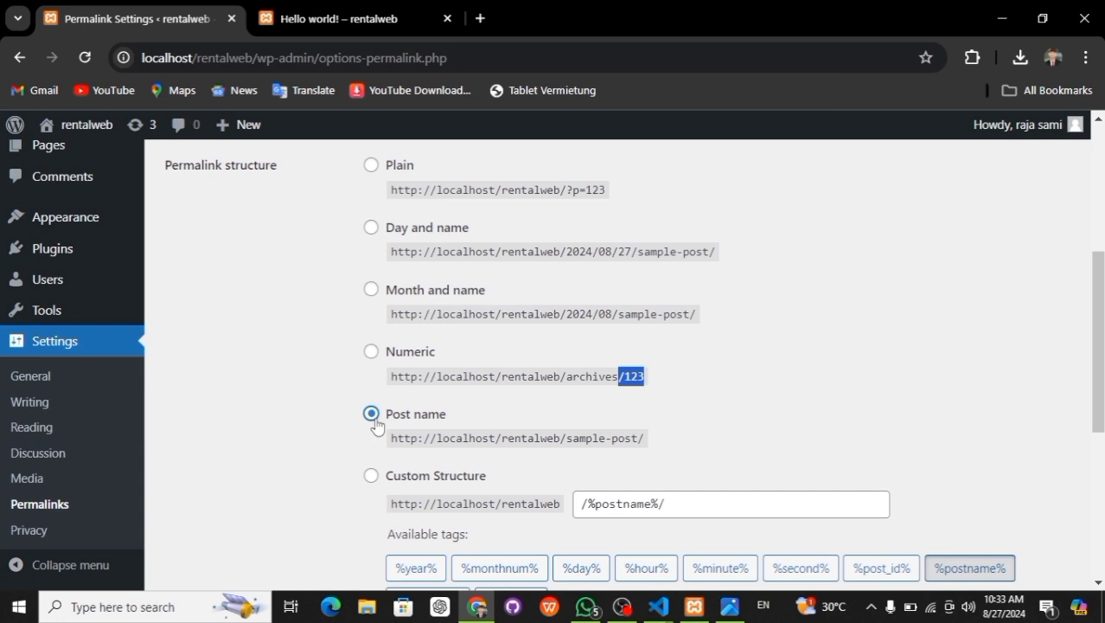
scroll(375, 424, down, 2)
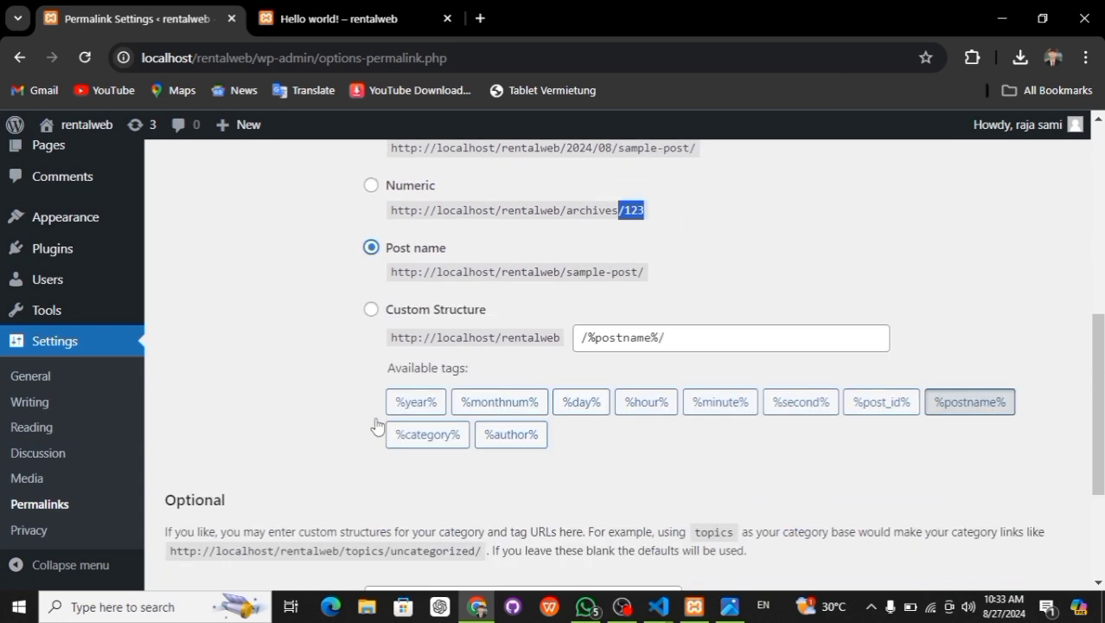
scroll(375, 424, down, 2)
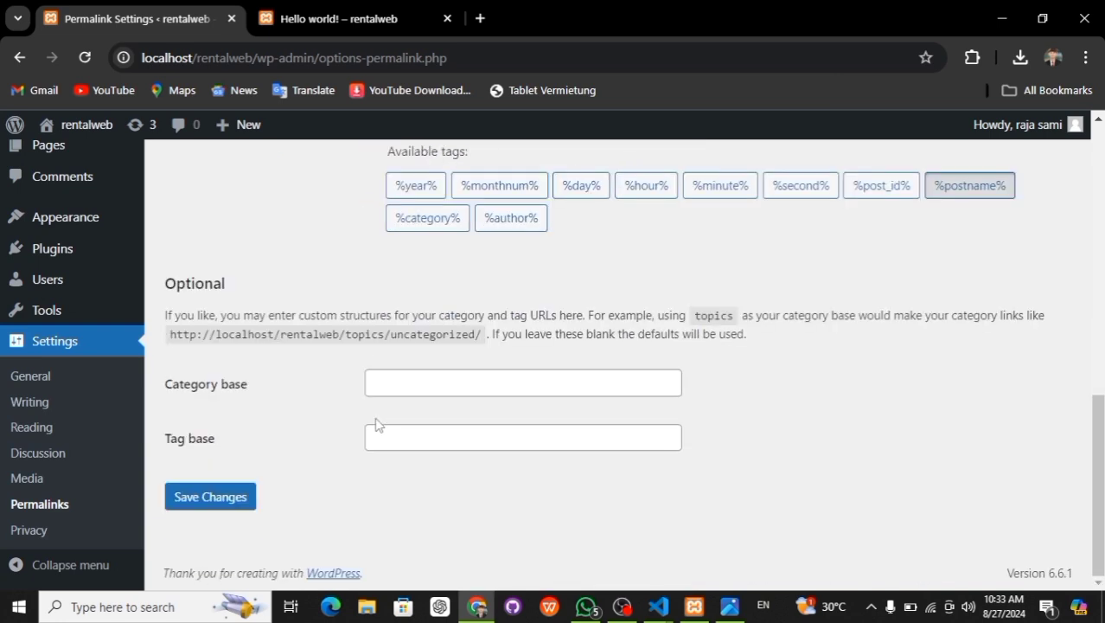
click(214, 495)
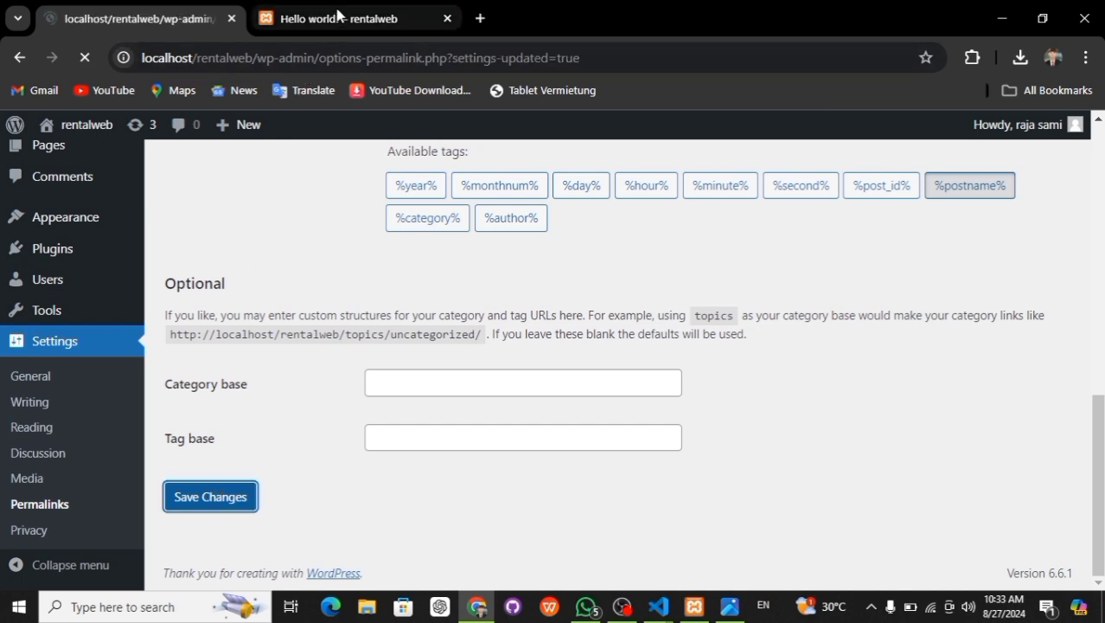
Step: Reload the "Hello world!" post at its old dated address and recheck the selected structure in Permalink Settings
click(337, 18)
click(87, 58)
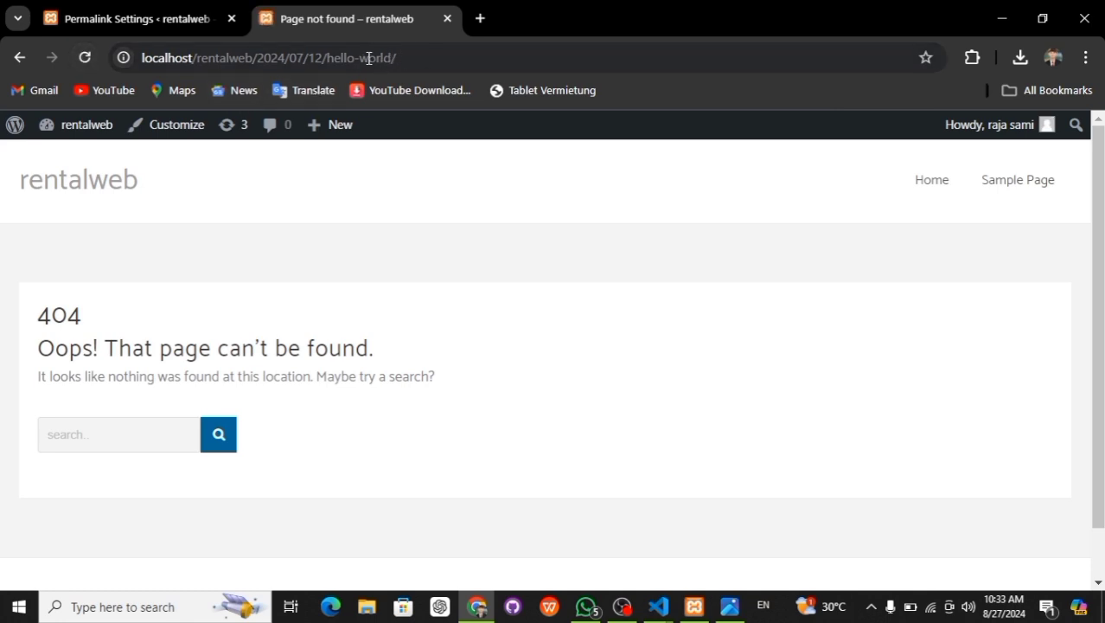
click(128, 16)
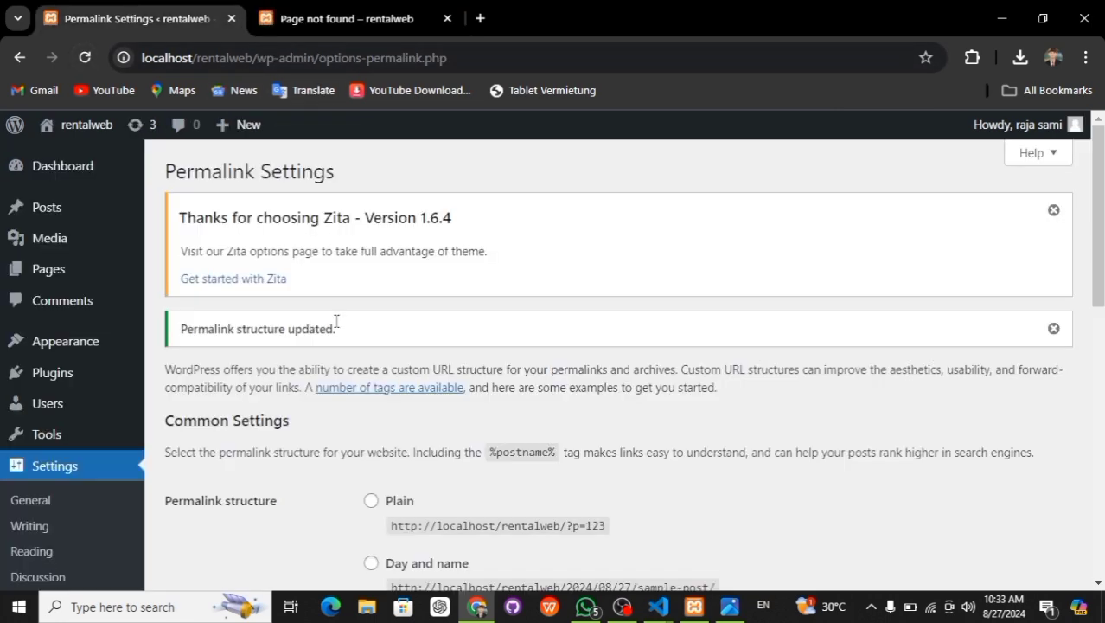
scroll(336, 325, down, 4)
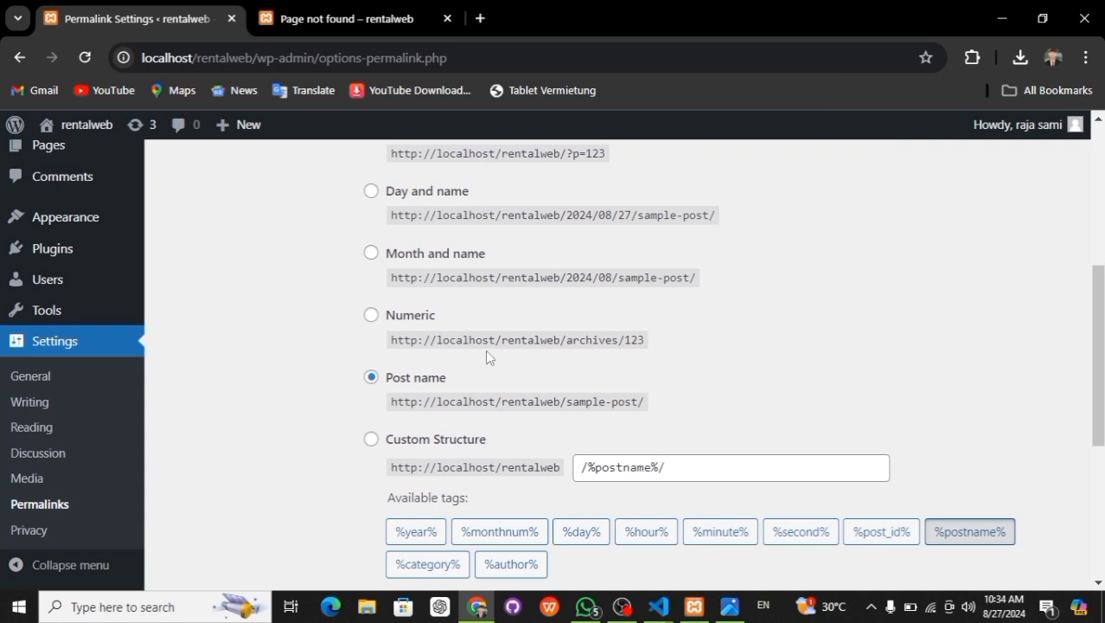
Step: Return to the site's front page, reopen the "Hello world!" post, and examine the post-name part of its URL
click(321, 17)
click(18, 58)
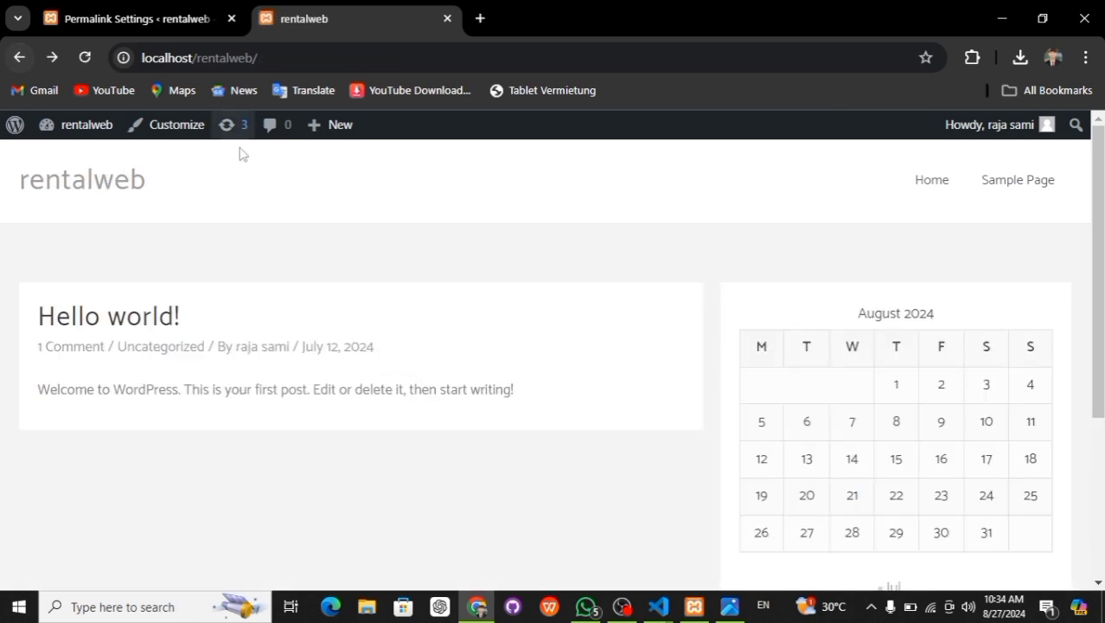
click(118, 317)
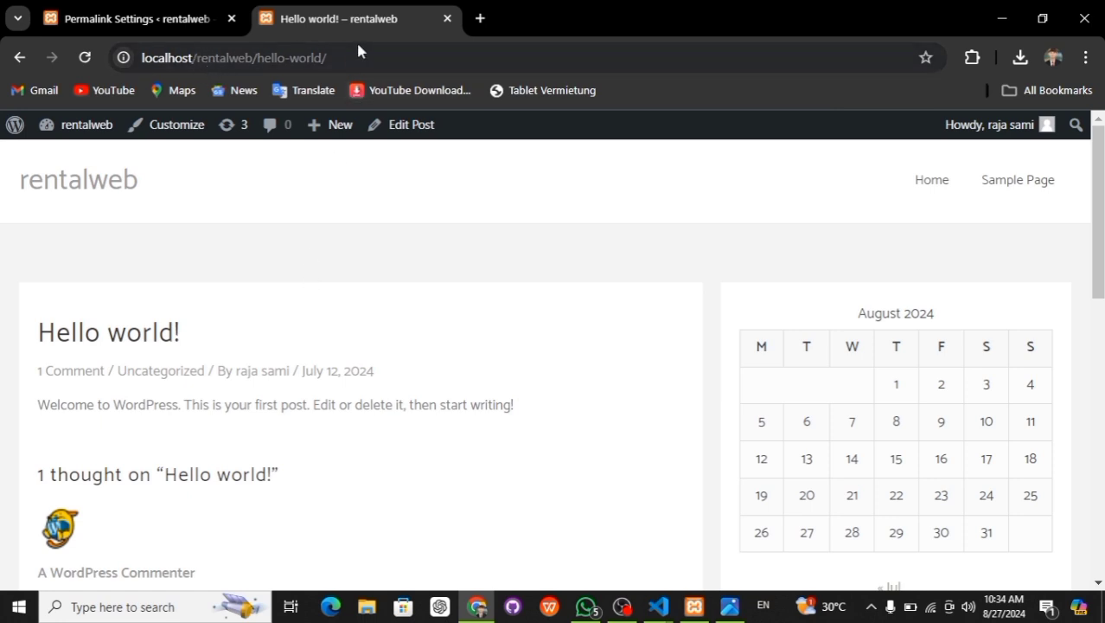
drag(339, 53, 258, 52)
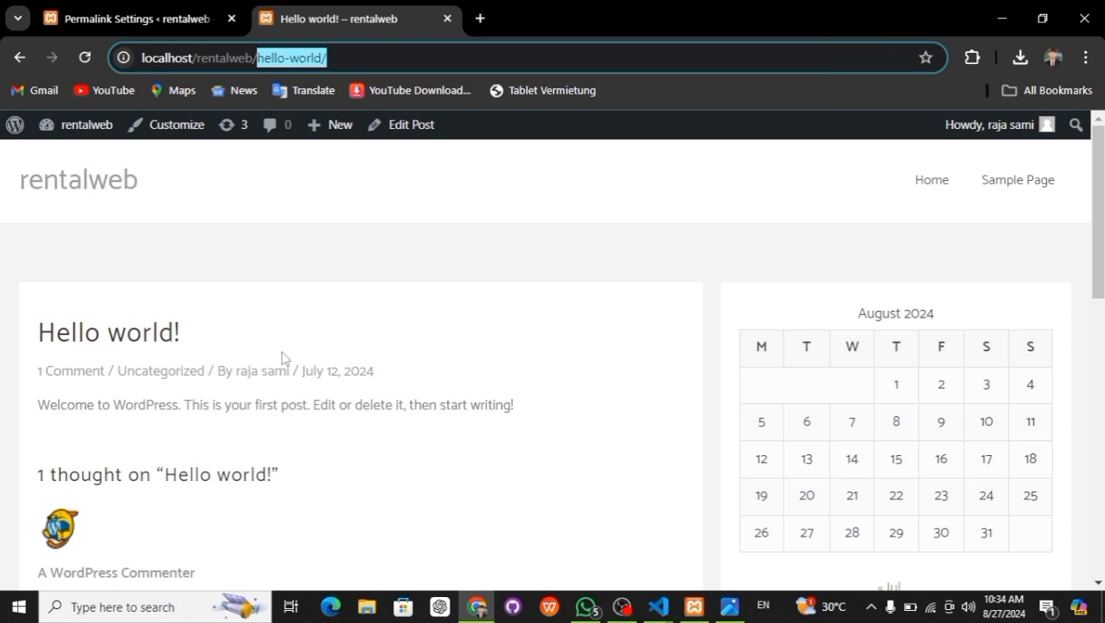
Step: Select Custom Structure in Permalink Settings and append the year, monthnum, day, hour, minute, second and post_id tags after %postname%
click(157, 20)
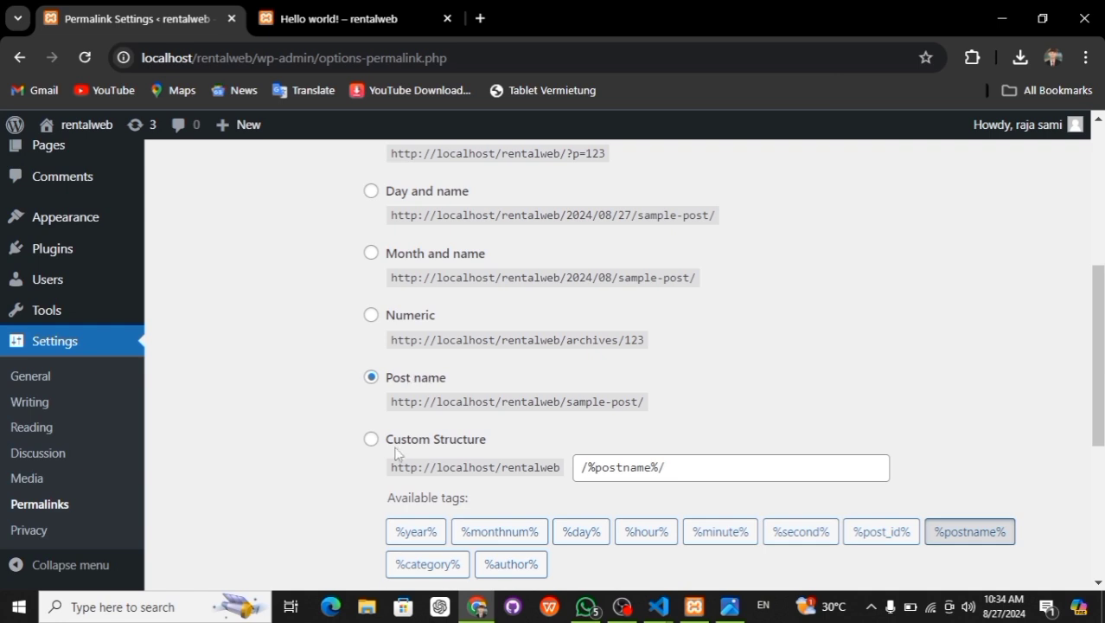
click(371, 439)
scroll(370, 441, down, 1)
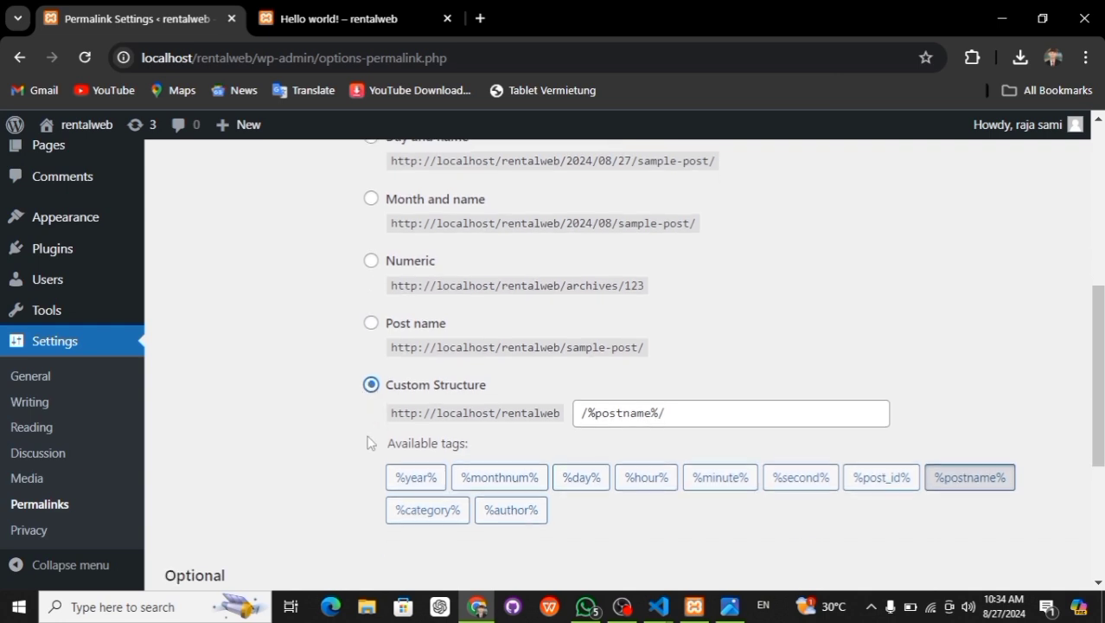
click(424, 477)
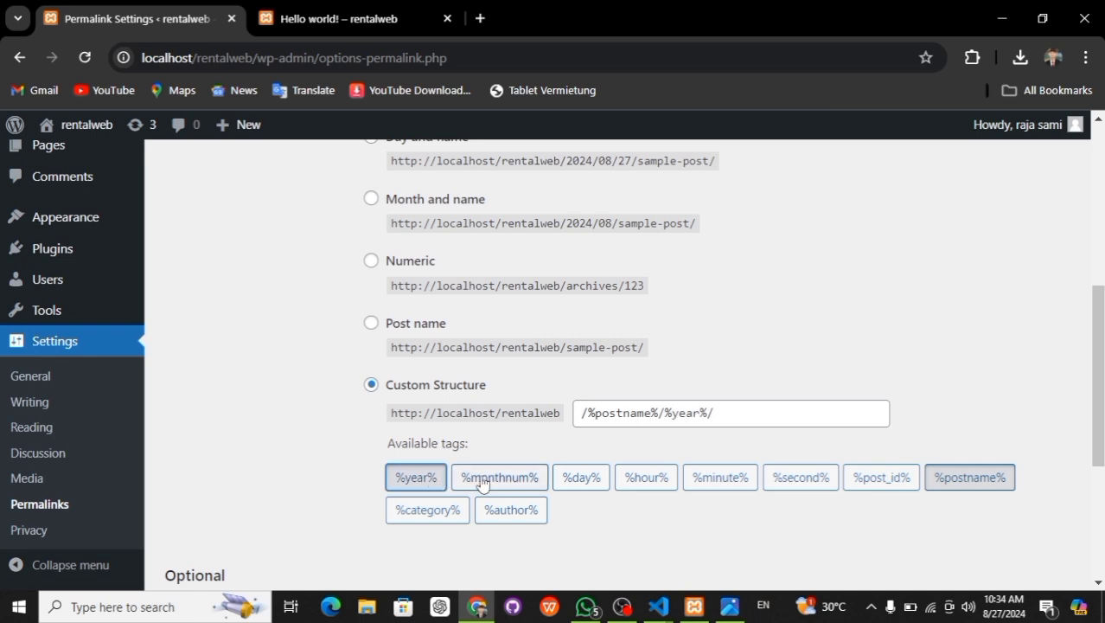
click(495, 480)
click(577, 478)
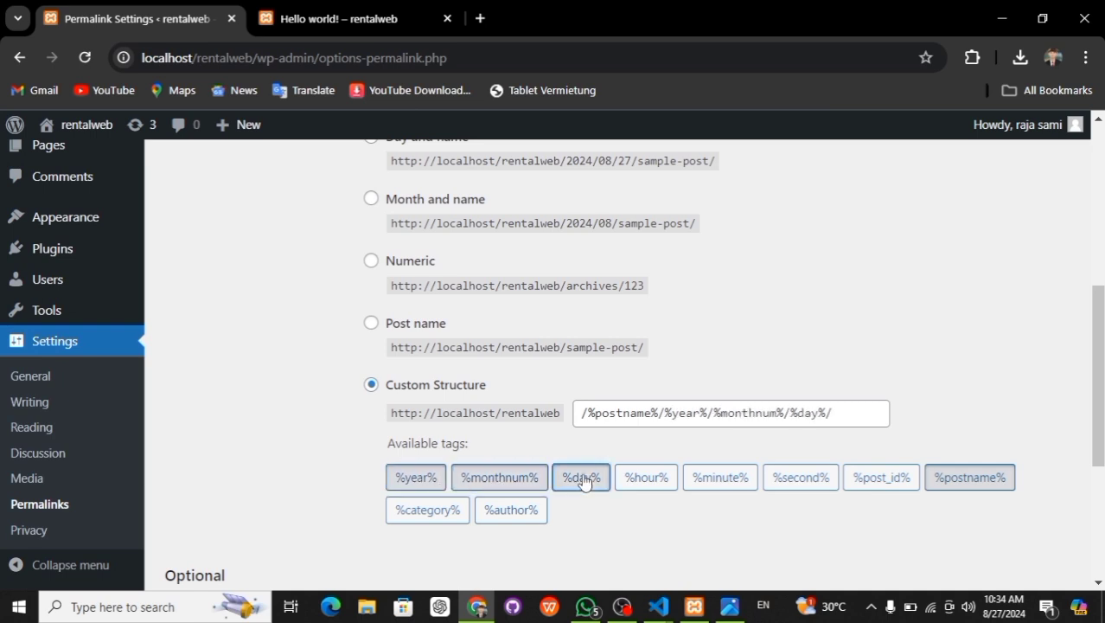
click(645, 484)
click(701, 484)
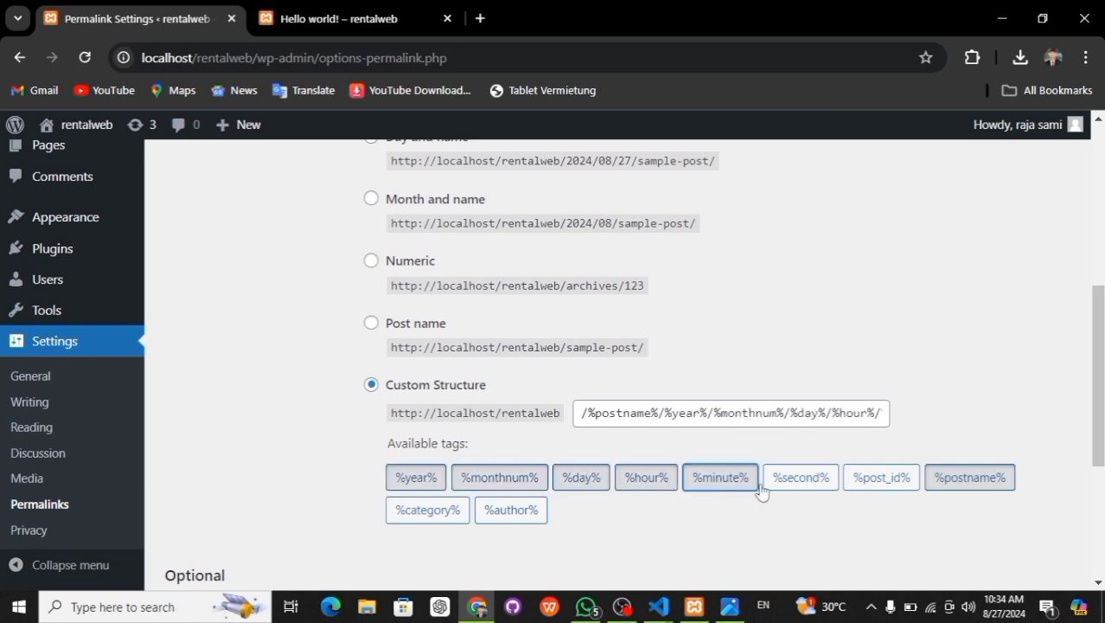
click(791, 482)
click(867, 481)
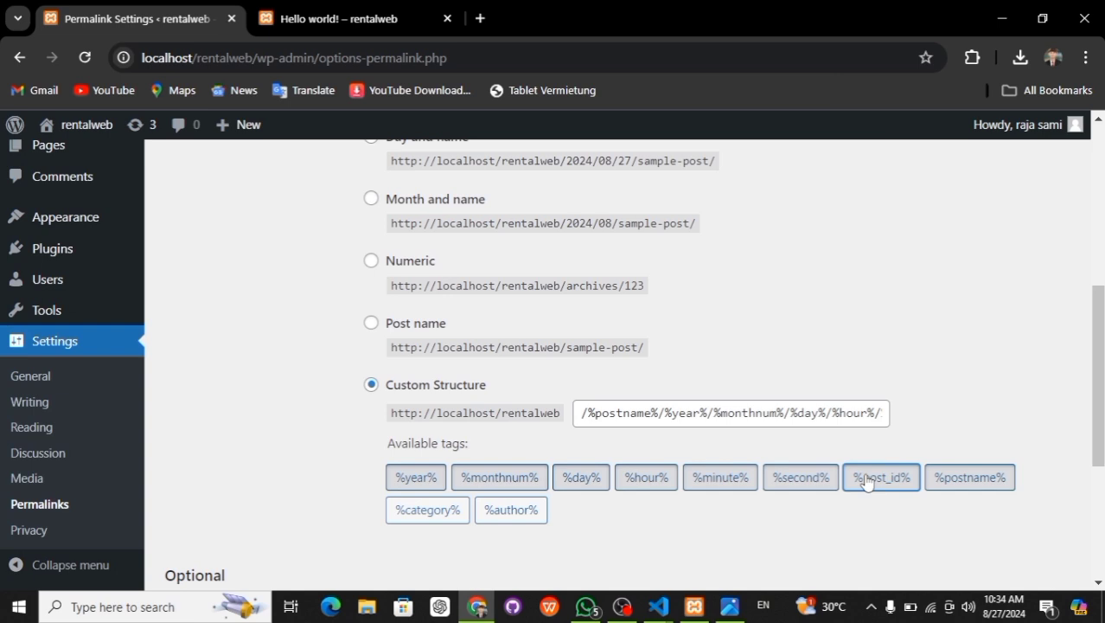
Step: Review the full tag sequence in the custom structure and save the permalink changes
scroll(507, 543, down, 3)
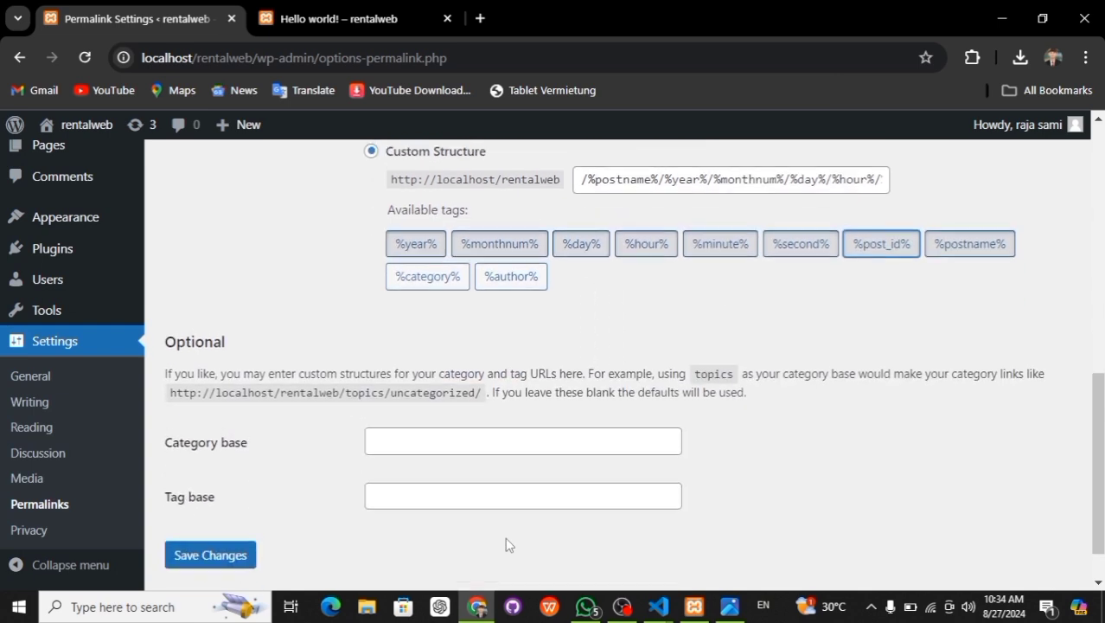
scroll(507, 543, up, 2)
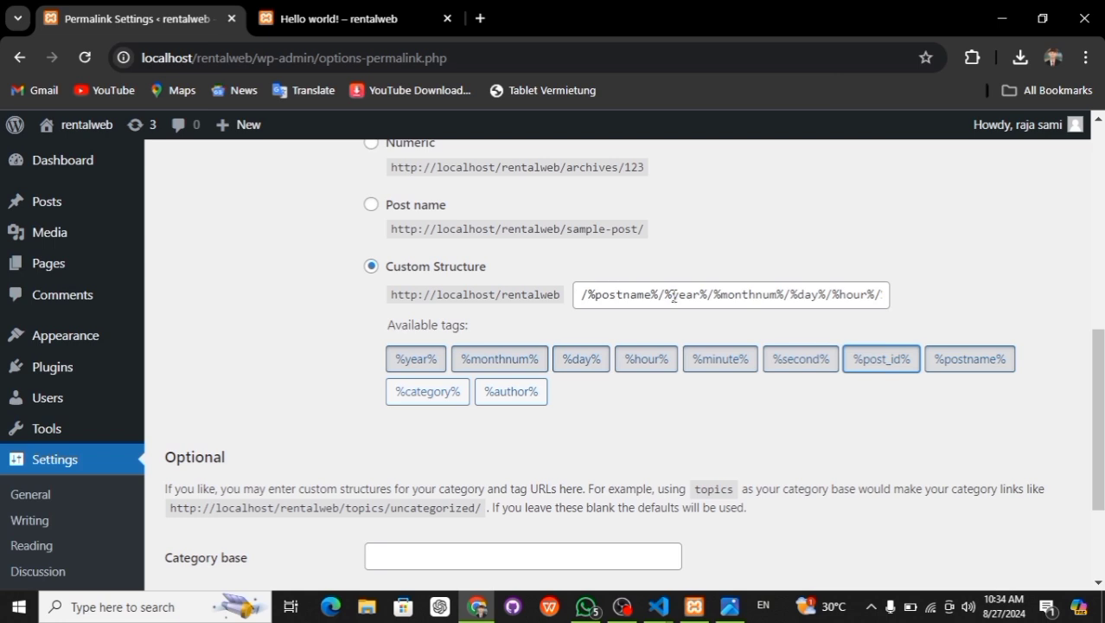
drag(658, 296, 805, 294)
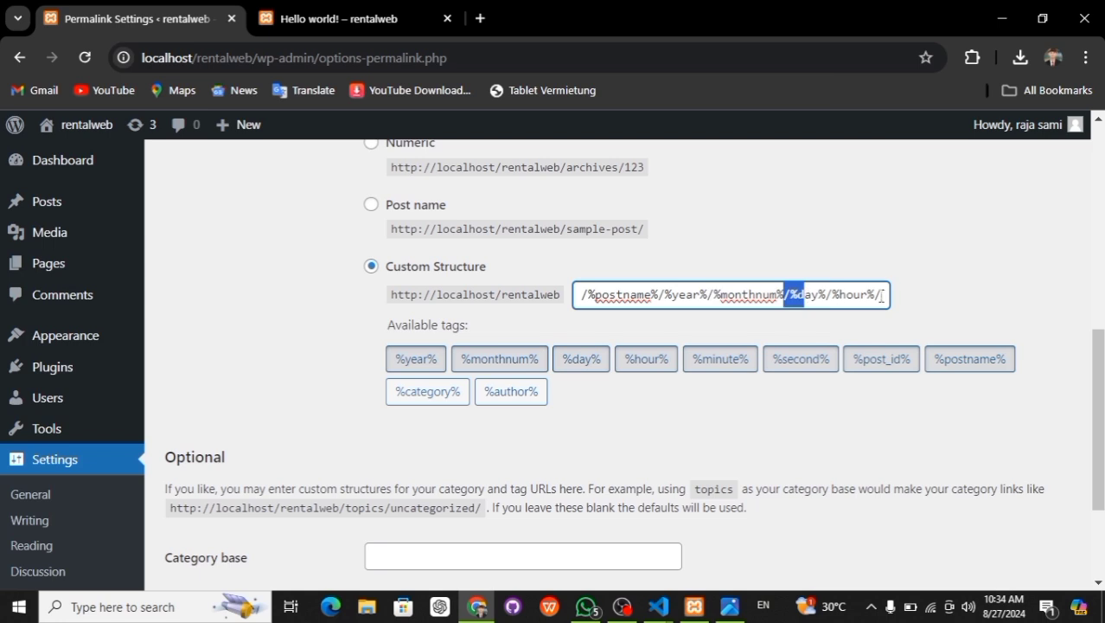
scroll(843, 290, right, 2)
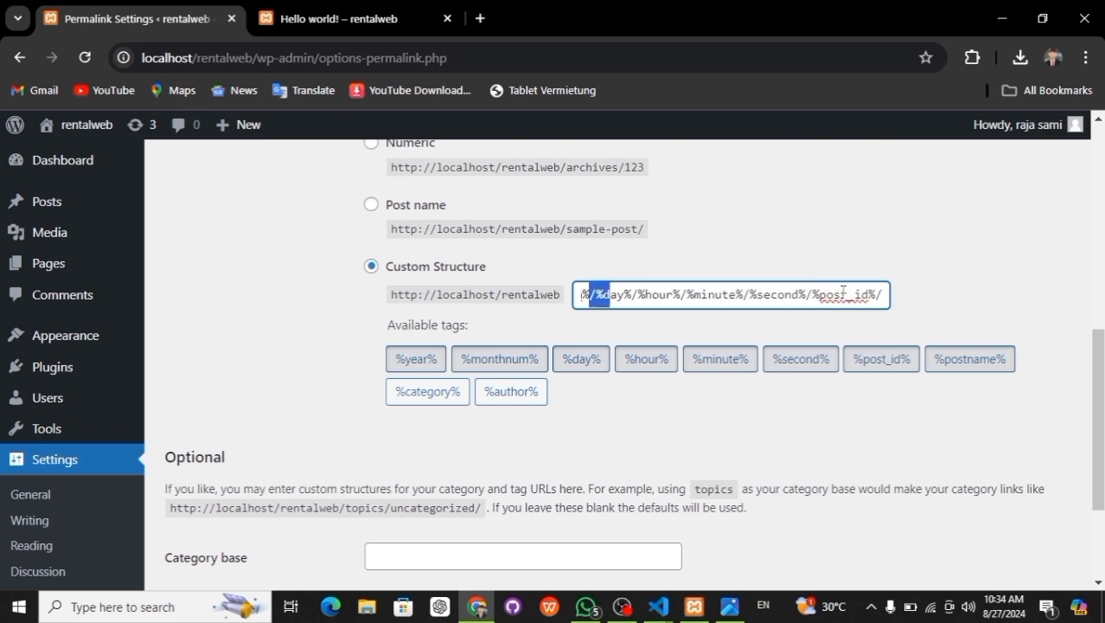
scroll(410, 491, down, 2)
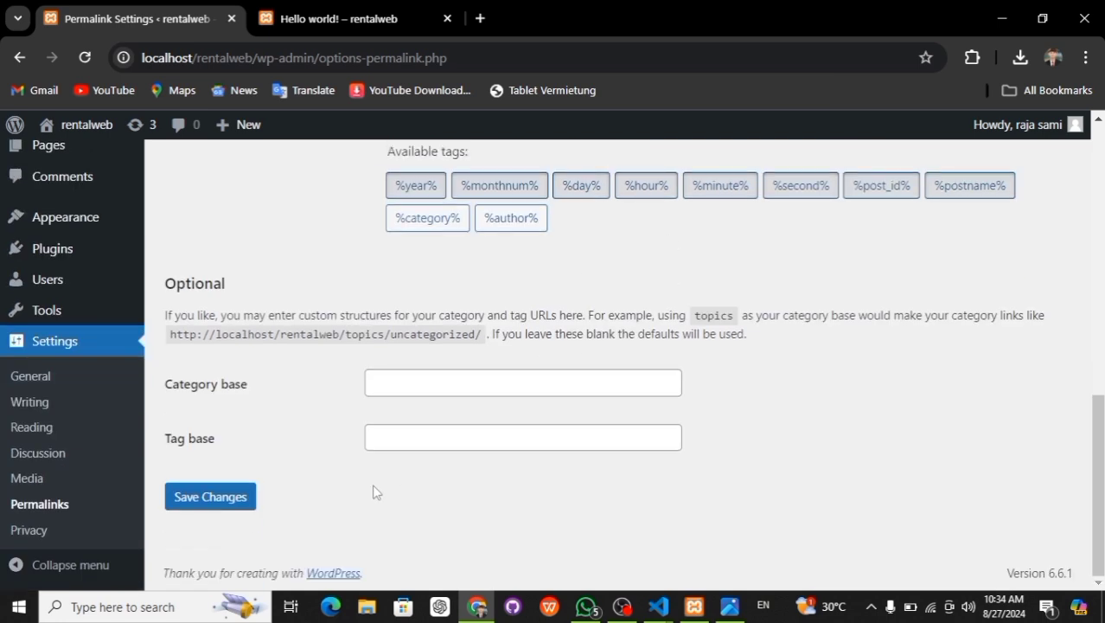
click(226, 497)
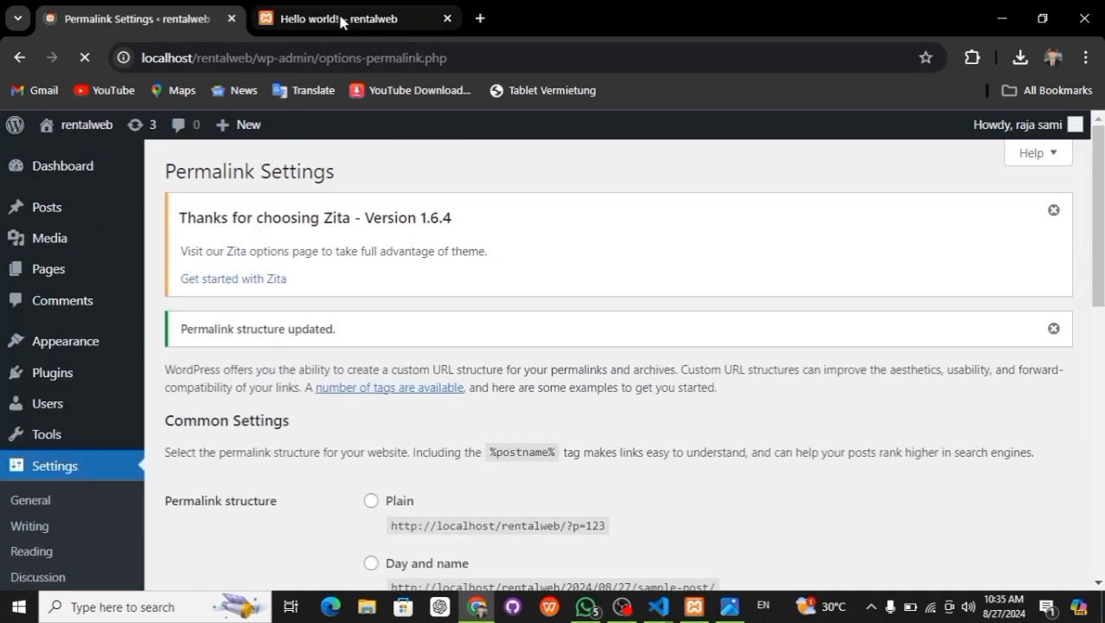
Step: Reopen the "Hello world!" post from the site's front page and examine the post-name, date and time parts of its URL
click(333, 17)
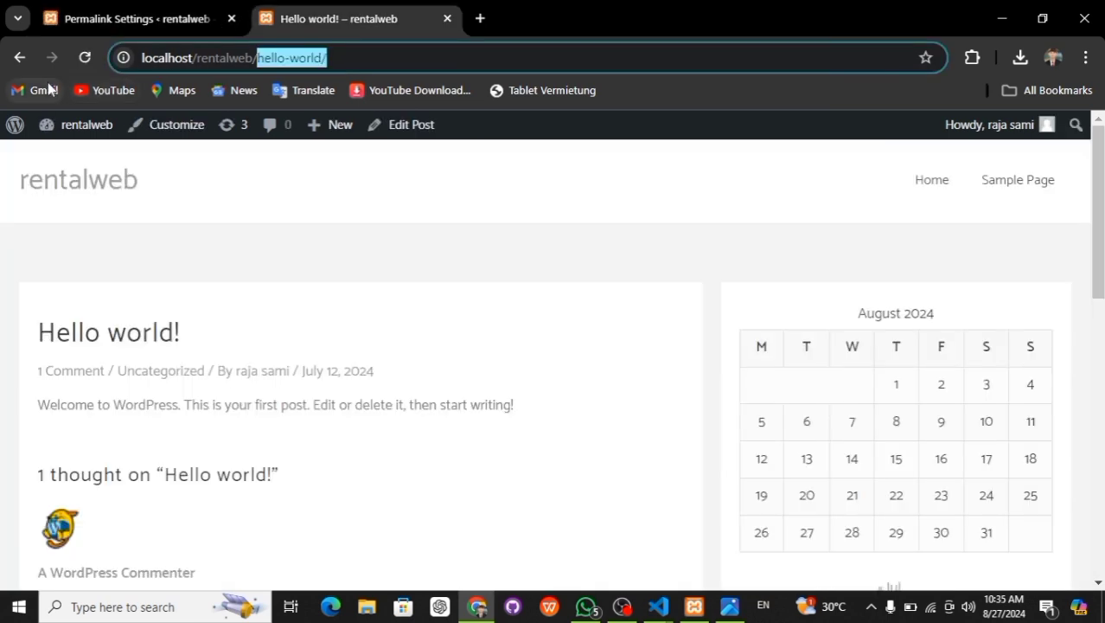
click(19, 62)
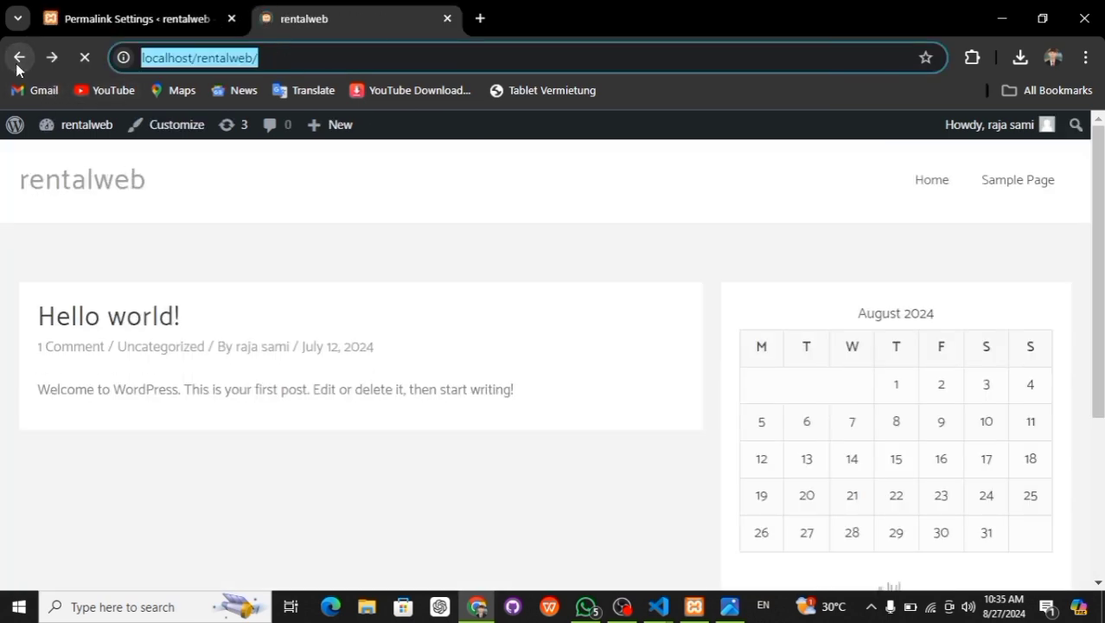
click(147, 318)
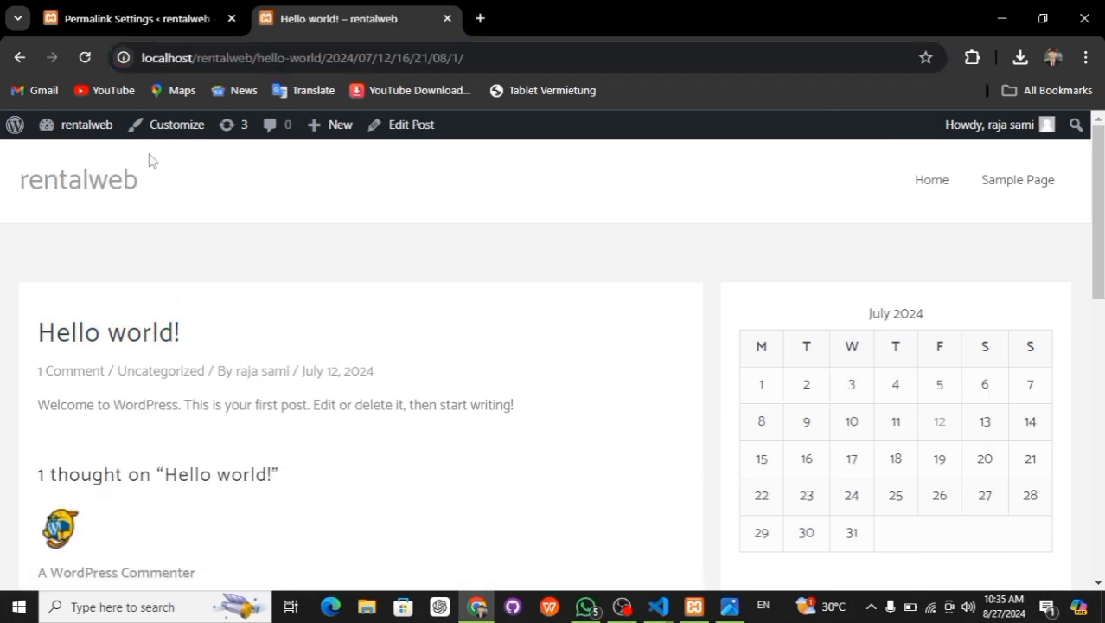
drag(257, 58, 386, 63)
click(398, 60)
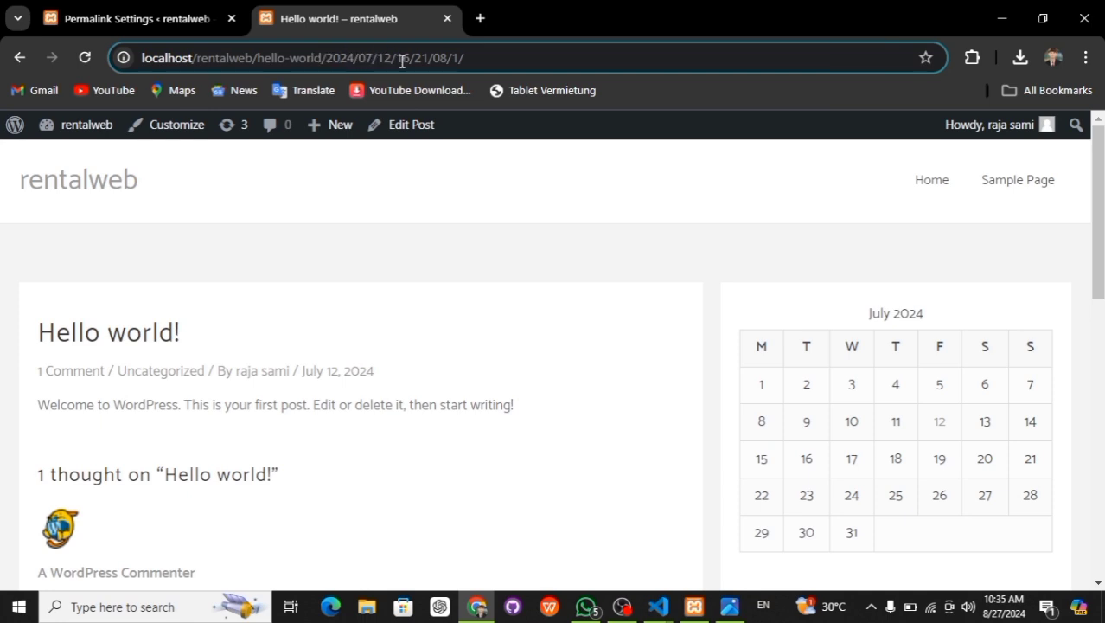
drag(408, 58, 415, 58)
click(487, 57)
Step: Switch the permalink structure back to Post name and save the changes
click(160, 24)
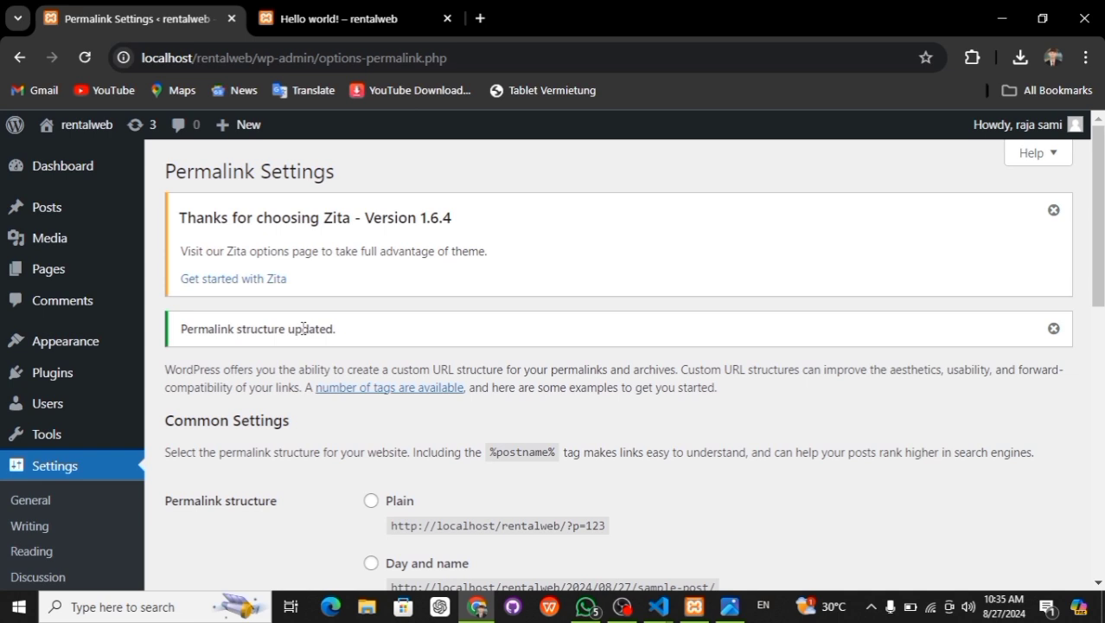
scroll(303, 329, down, 6)
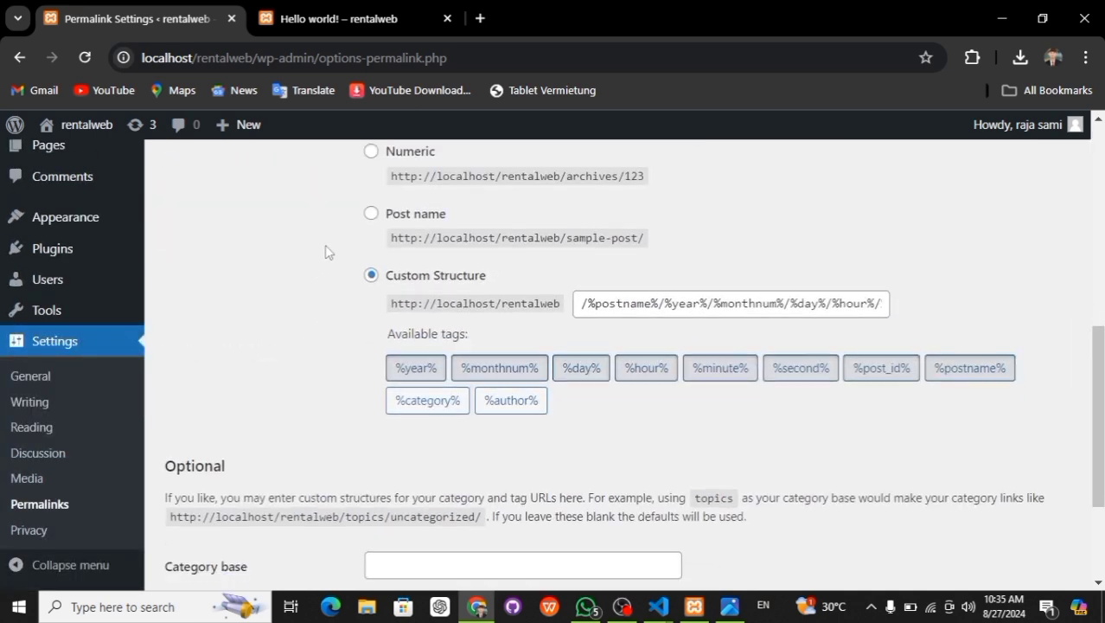
click(371, 213)
scroll(260, 402, down, 2)
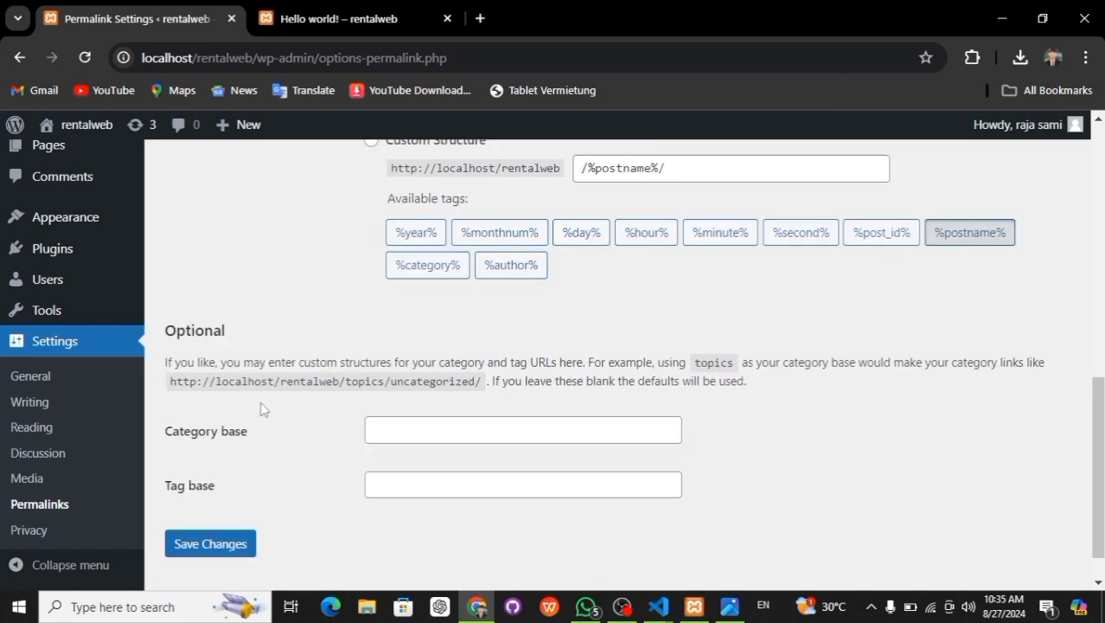
click(211, 497)
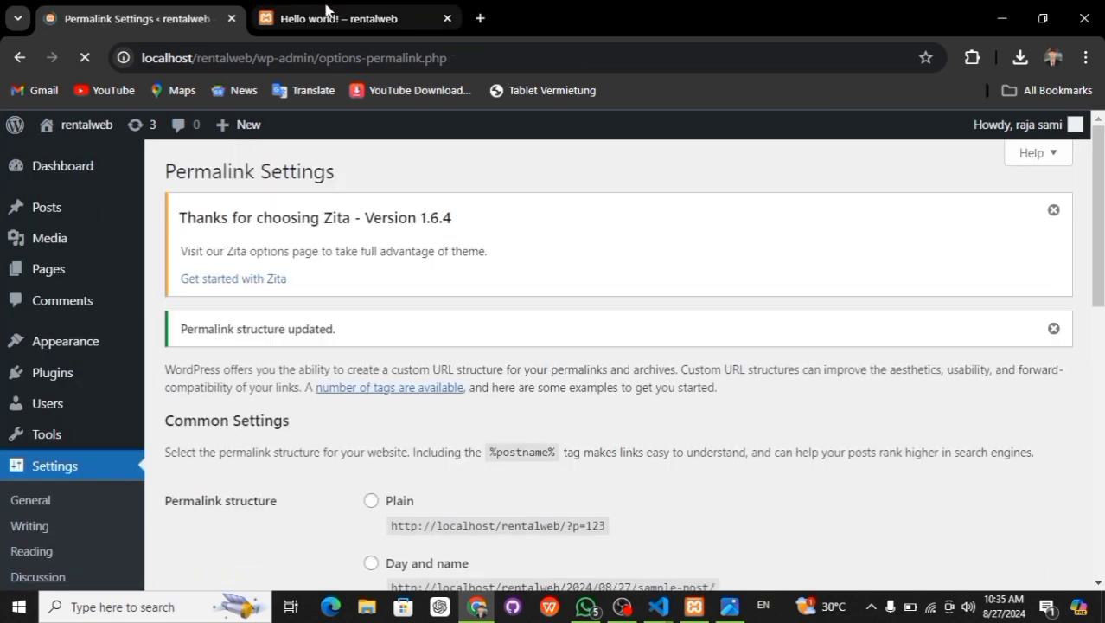
Step: Reopen the "Hello world!" post from the front page and check its URL under the Post name structure
click(326, 10)
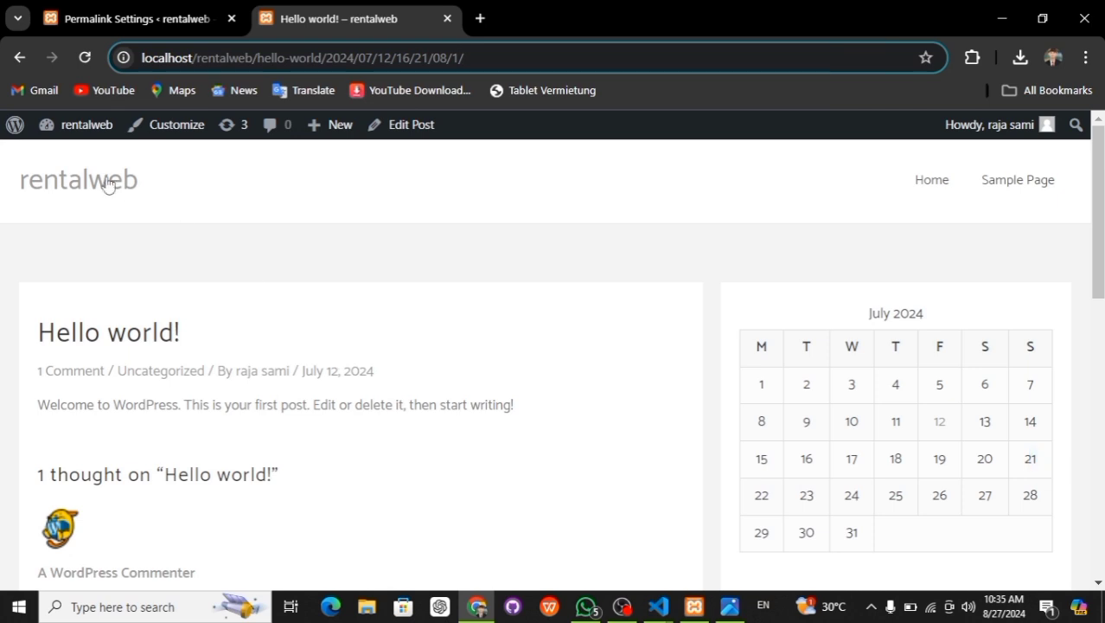
click(19, 59)
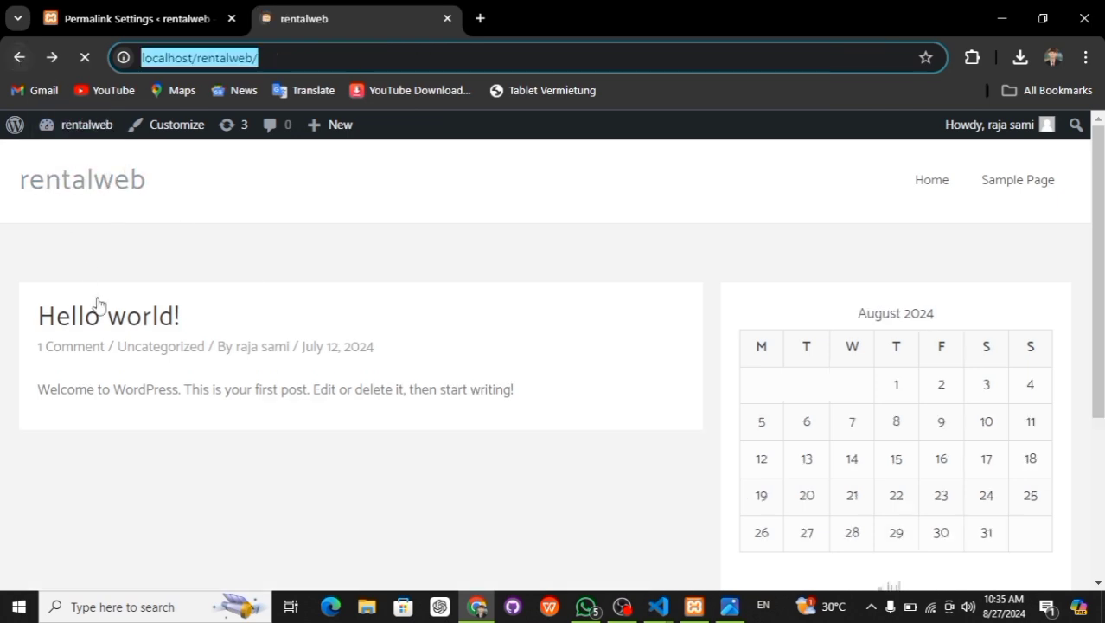
click(119, 317)
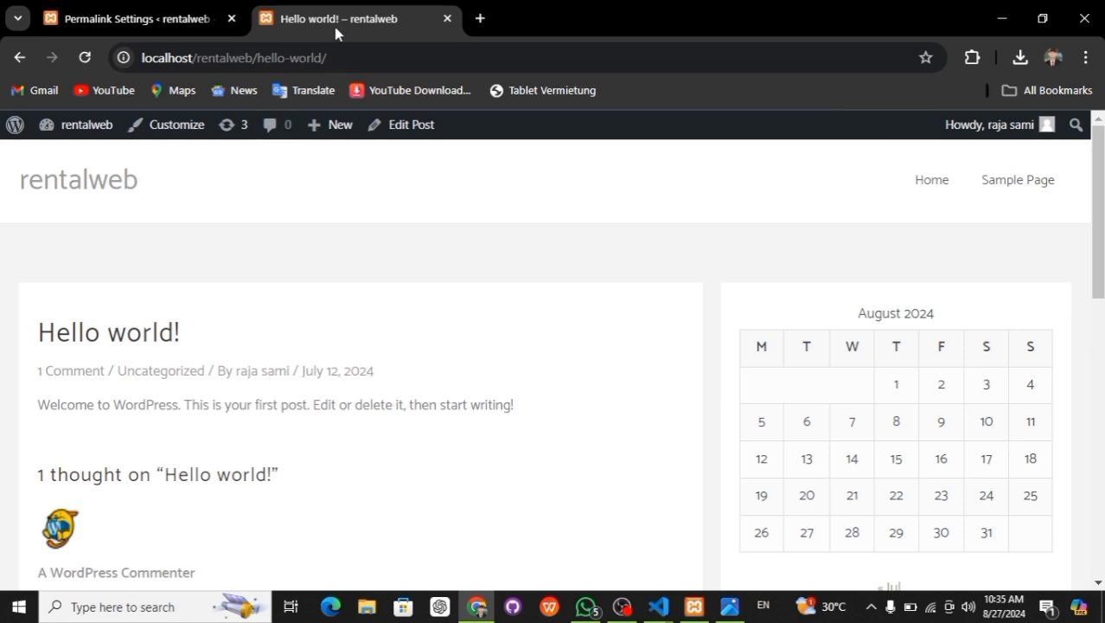
drag(333, 52, 220, 50)
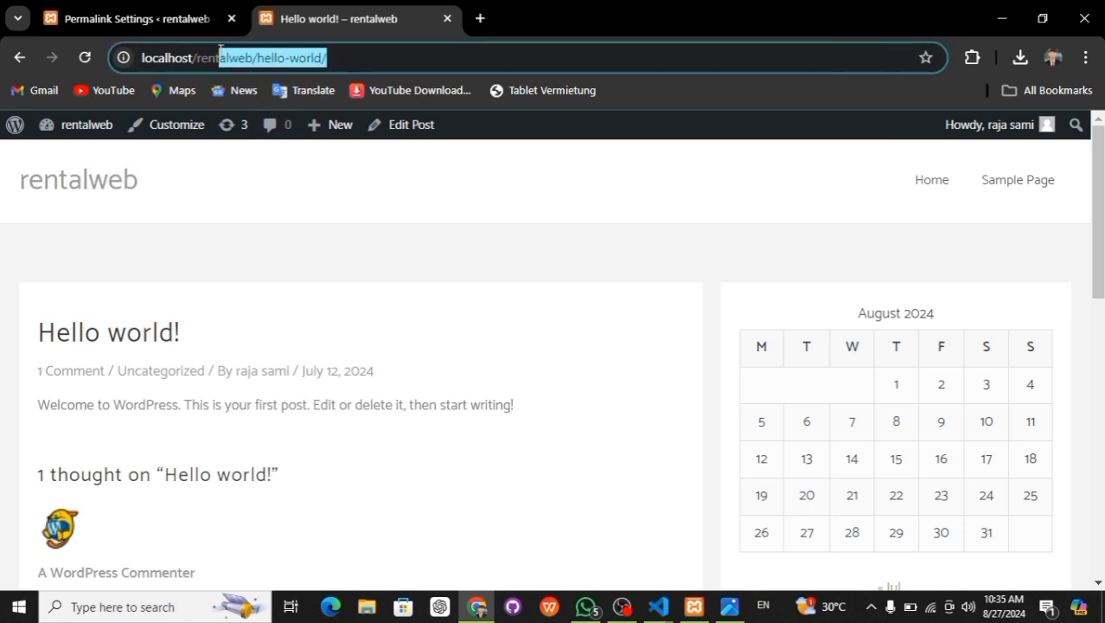
click(346, 345)
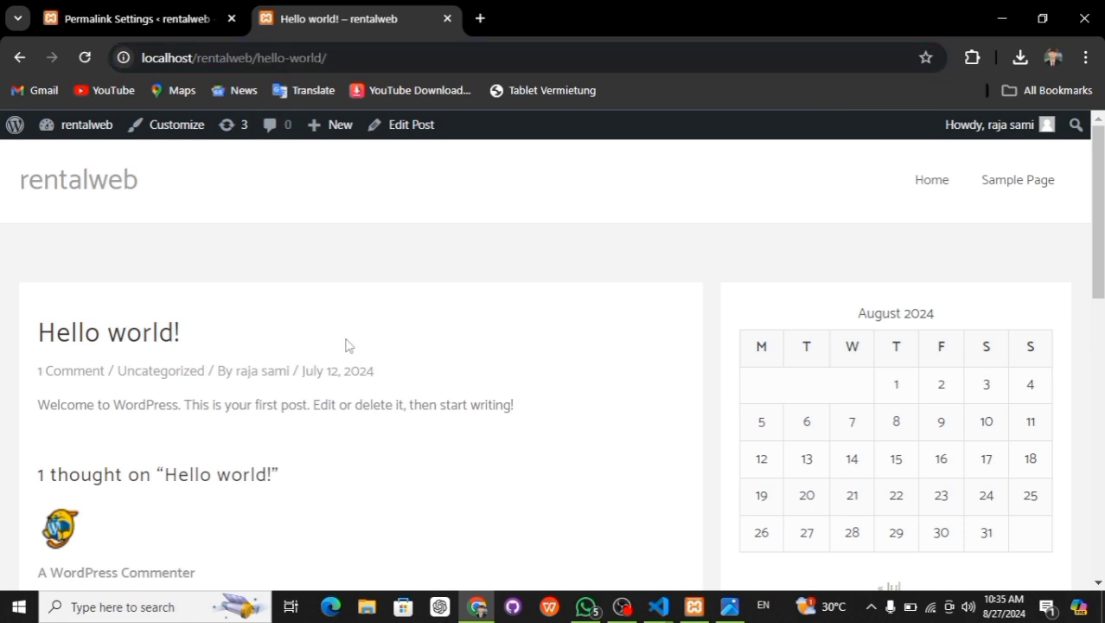